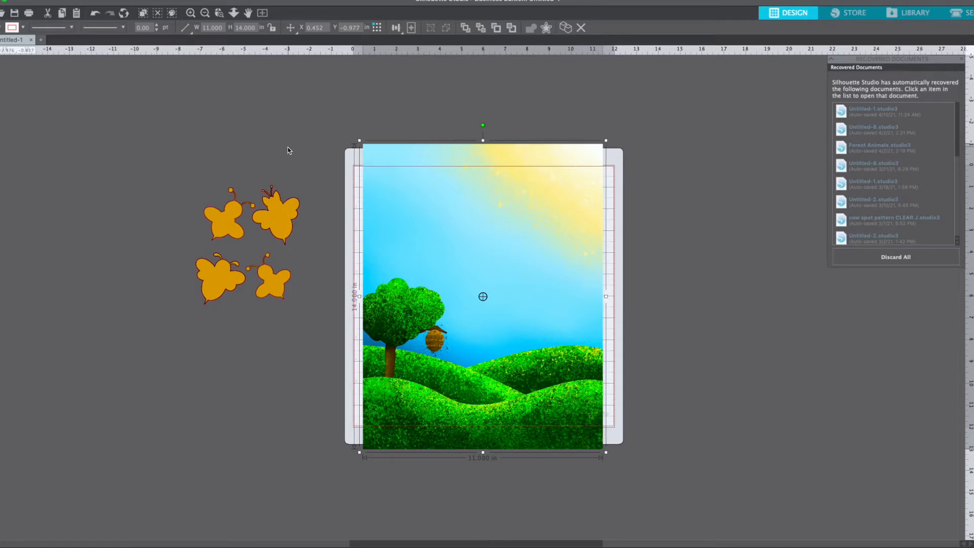
Add the text "Grandma's Honeybees" on the sky in the upper part of the background image.
{"action": "left_click", "coordinate": [238, 103]}
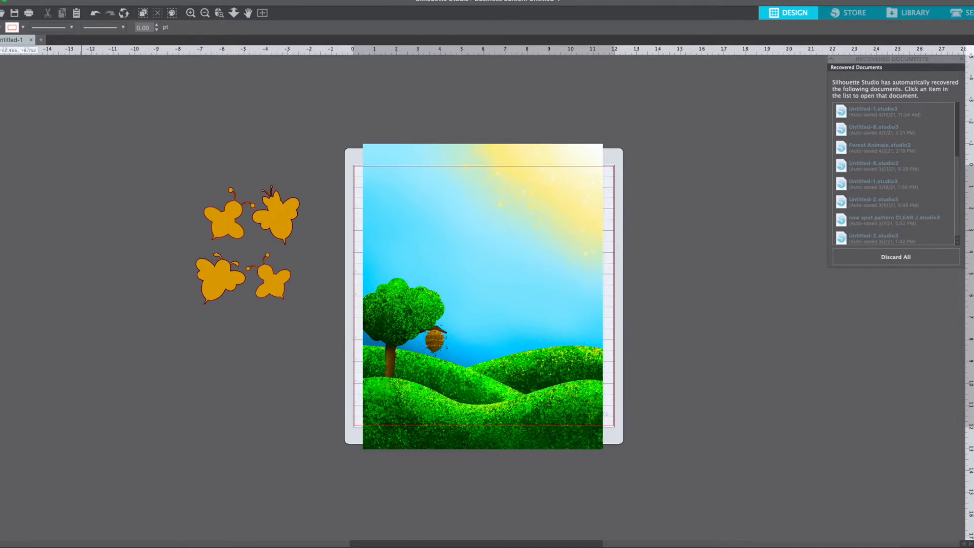
{"action": "left_click", "coordinate": [3, 147]}
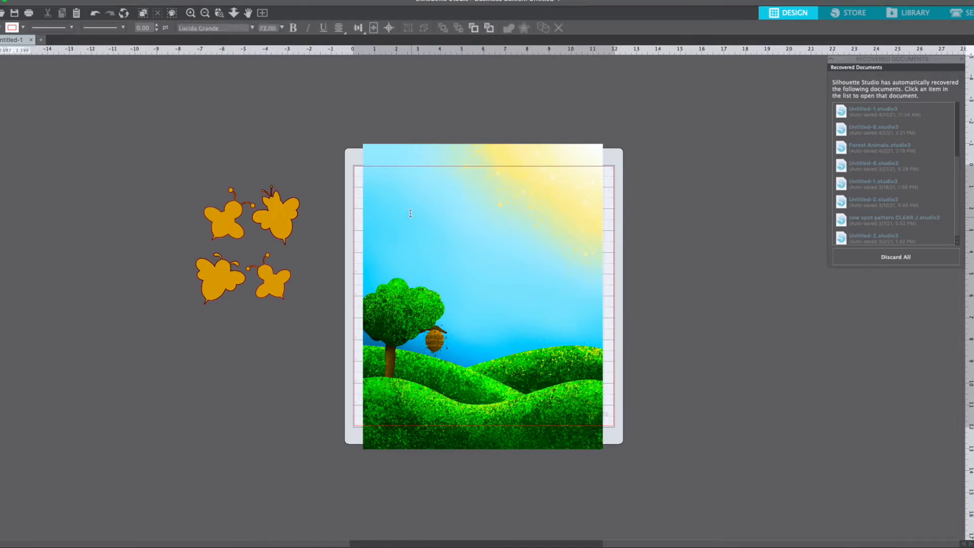
{"action": "left_click", "coordinate": [410, 199]}
{"action": "type", "text": "Grandm"}
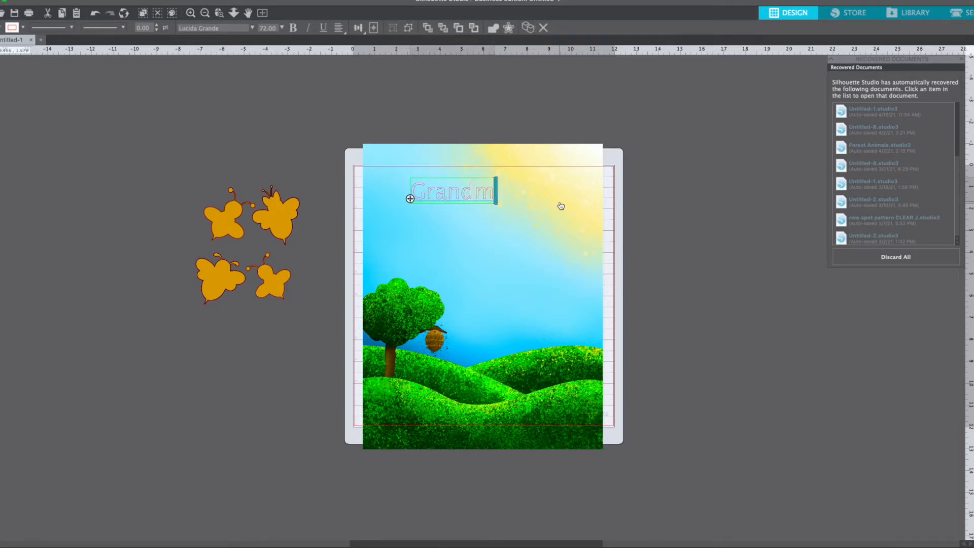
{"action": "type", "text": "a's Honey"}
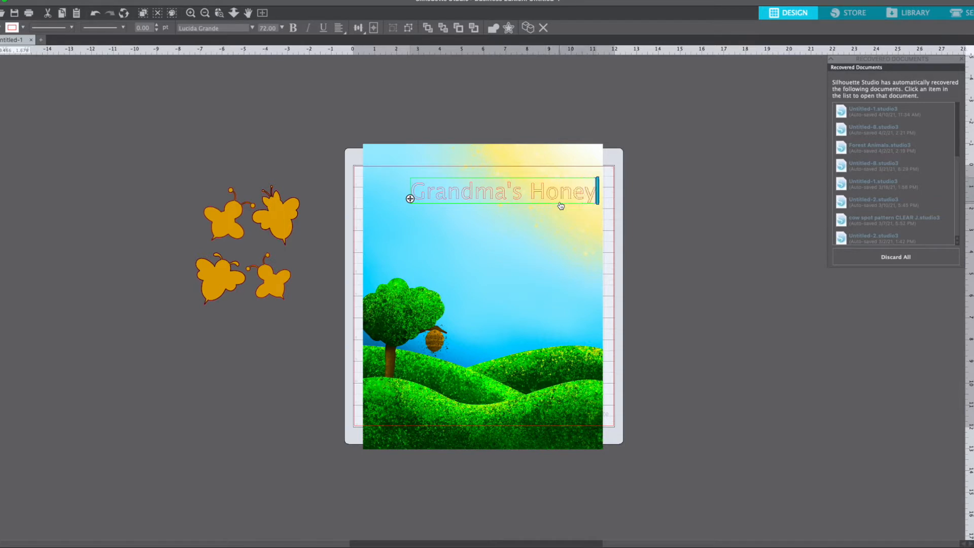
{"action": "type", "text": "bees"}
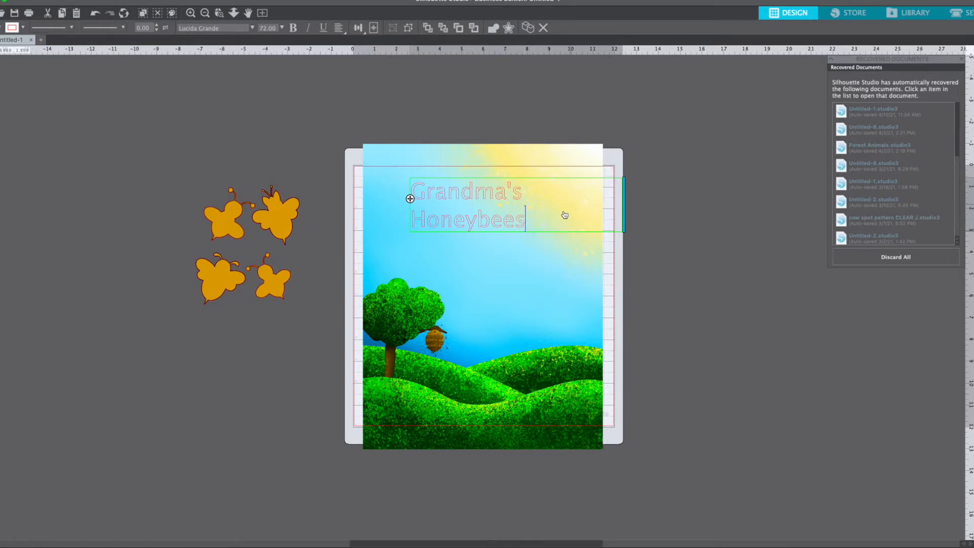
Finish editing the title text and move it off the background image to the empty area above the page.
{"action": "left_click", "coordinate": [529, 217]}
{"action": "mouse_move", "coordinate": [528, 217]}
{"action": "left_mouse_down"}
{"action": "mouse_move", "coordinate": [506, 215]}
{"action": "mouse_move", "coordinate": [524, 220]}
{"action": "mouse_move", "coordinate": [510, 223]}
{"action": "left_mouse_up"}
{"action": "left_click", "coordinate": [509, 222]}
{"action": "double_click", "coordinate": [506, 223]}
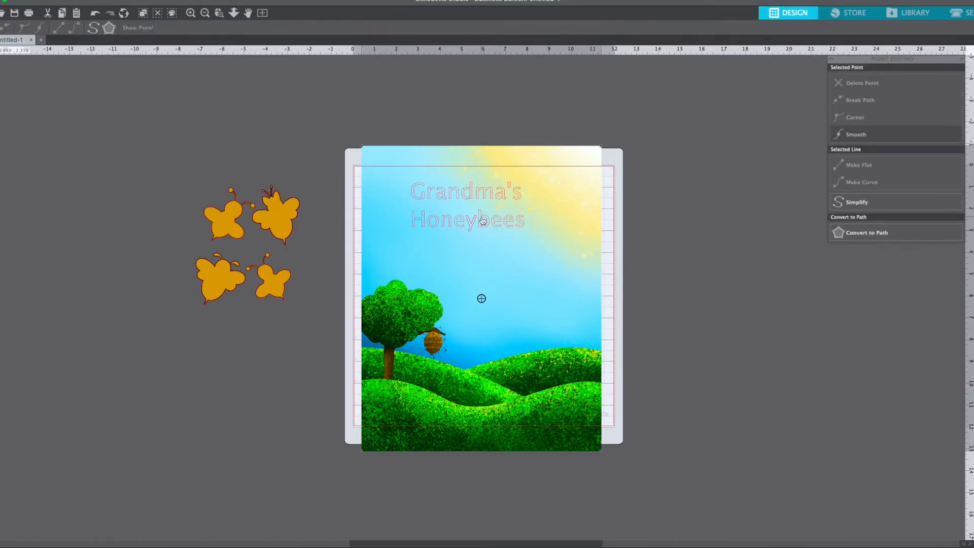
{"action": "left_click", "coordinate": [482, 221]}
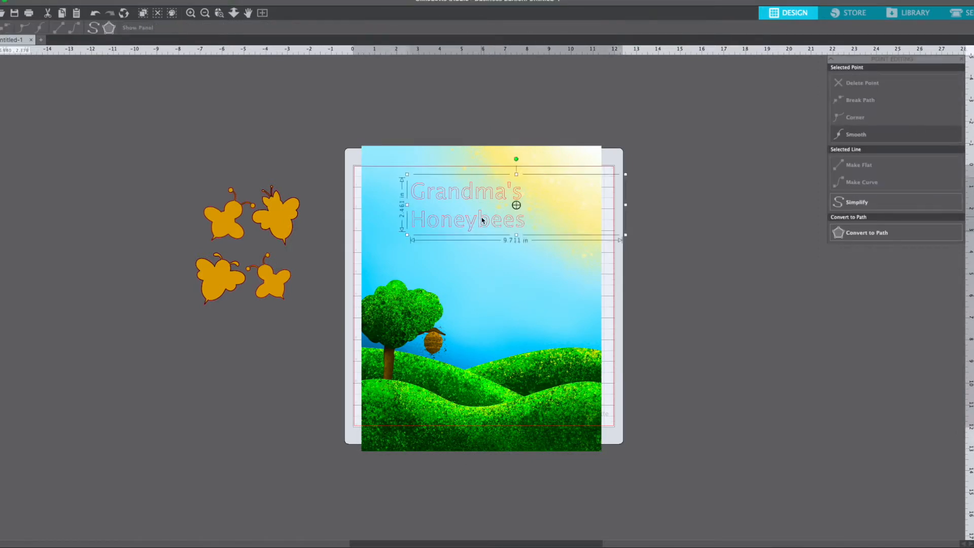
{"action": "left_click", "coordinate": [390, 251]}
{"action": "left_click", "coordinate": [755, 186]}
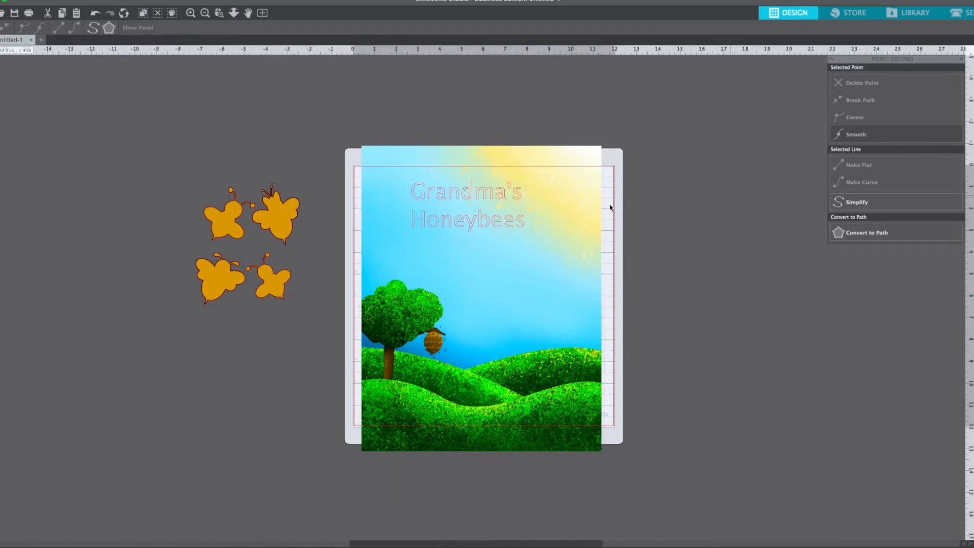
{"action": "left_click", "coordinate": [494, 222]}
{"action": "left_click_drag", "start_coordinate": [495, 225], "coordinate": [535, 90]}
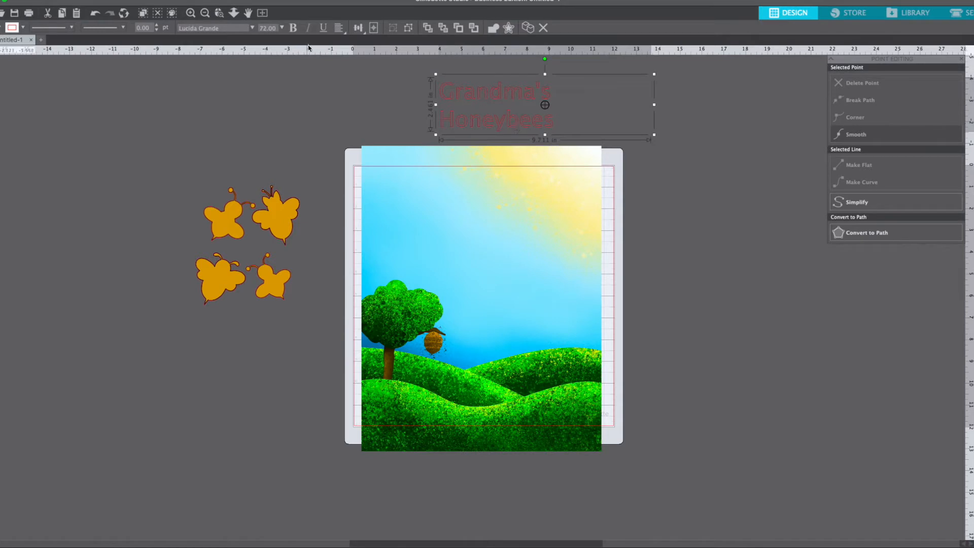
Set both the fill and the line colour of the title text to dark blue.
{"action": "left_click", "coordinate": [8, 27]}
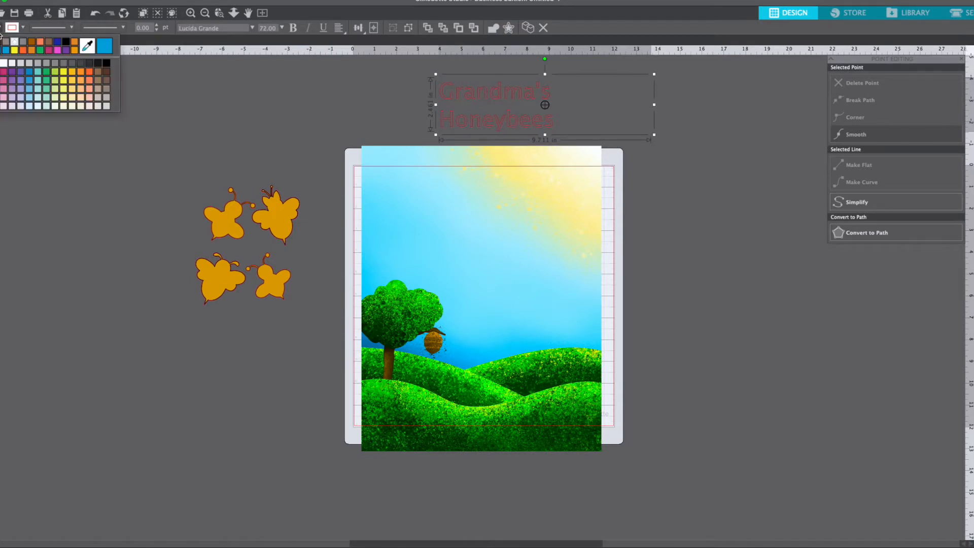
{"action": "left_click", "coordinate": [64, 44]}
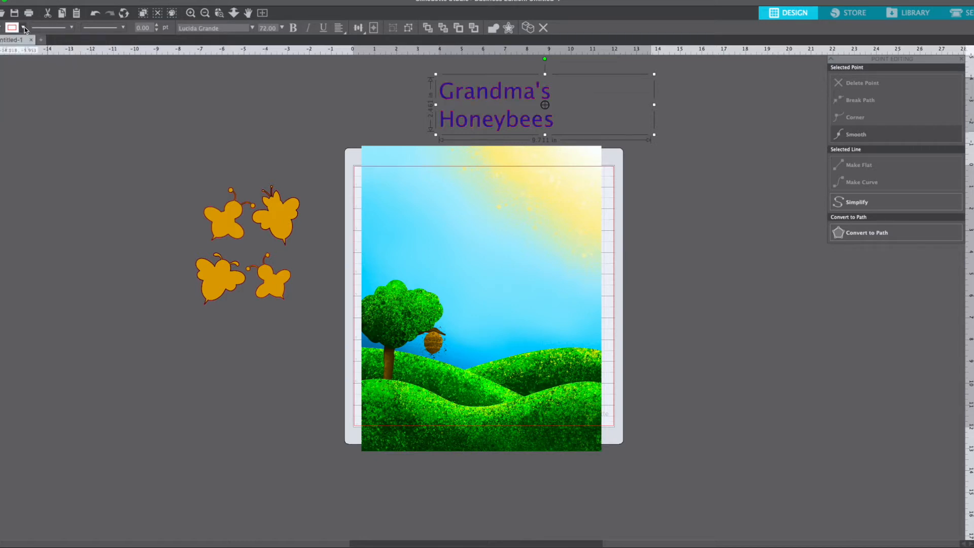
{"action": "left_click", "coordinate": [24, 28]}
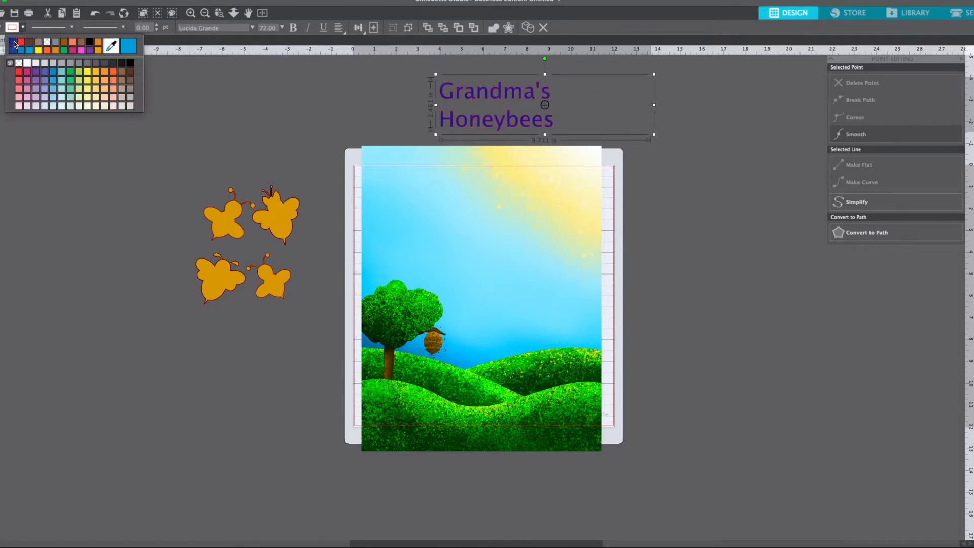
{"action": "left_click", "coordinate": [14, 45]}
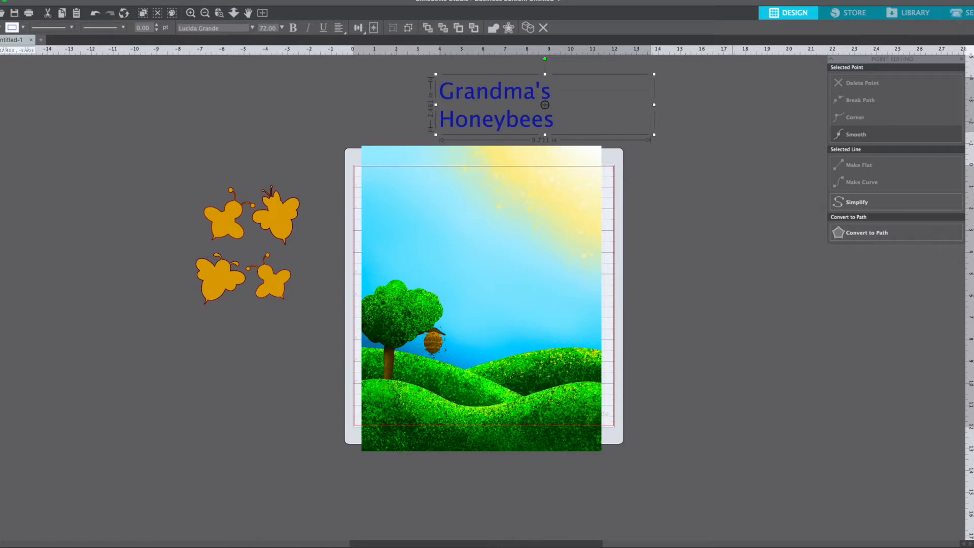
Change the title's font to LatteFont.
{"action": "left_click", "coordinate": [973, 126]}
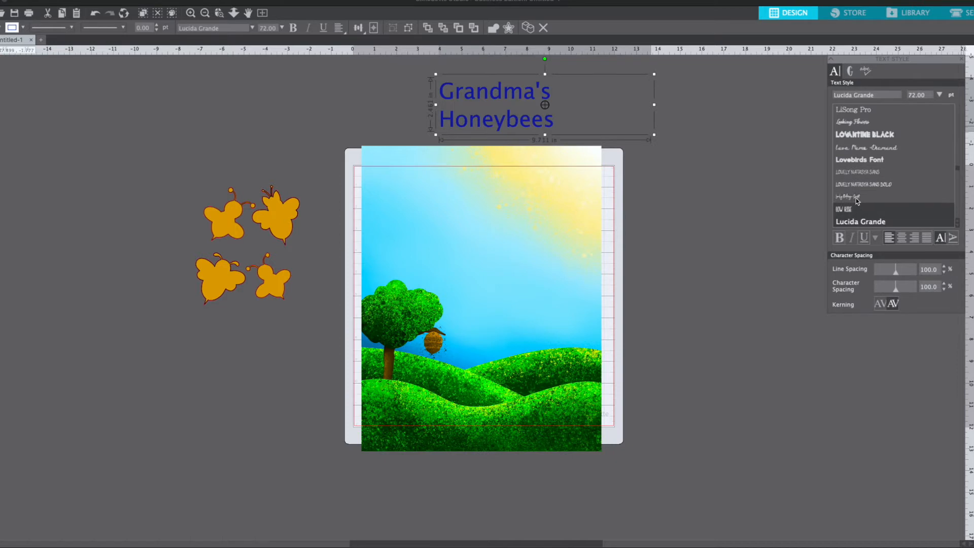
{"action": "scroll", "coordinate": [864, 162], "scroll_direction": "up", "scroll_amount": 3}
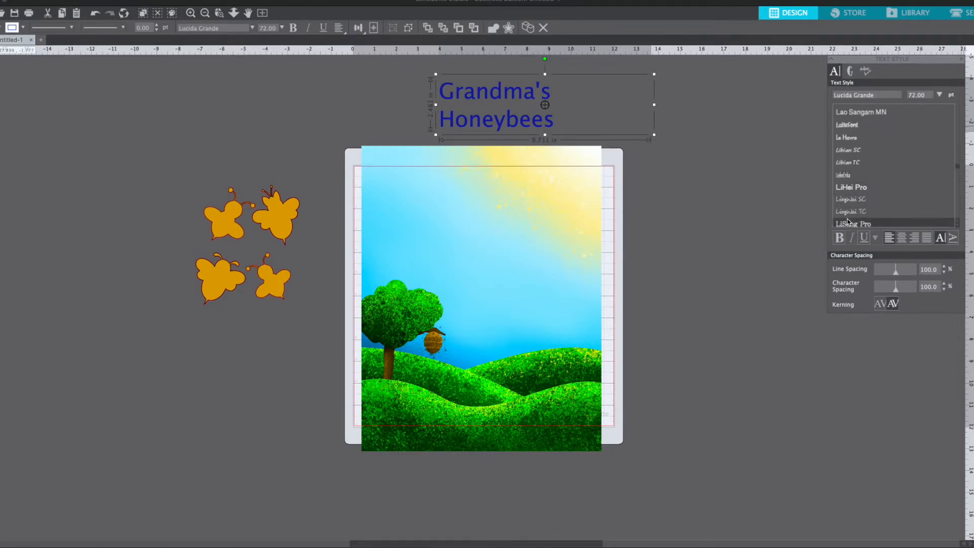
{"action": "left_click", "coordinate": [854, 124]}
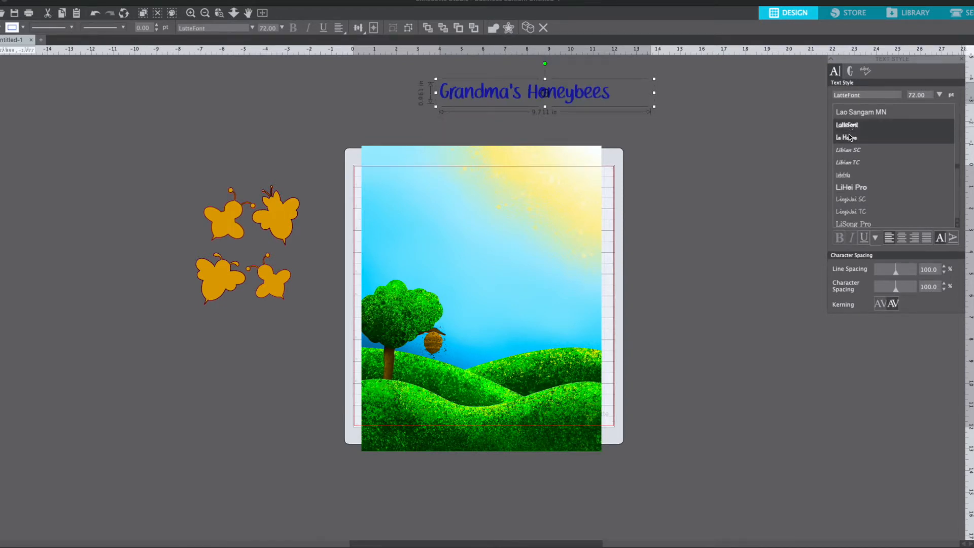
{"action": "scroll", "coordinate": [853, 142], "scroll_direction": "up", "scroll_amount": 5}
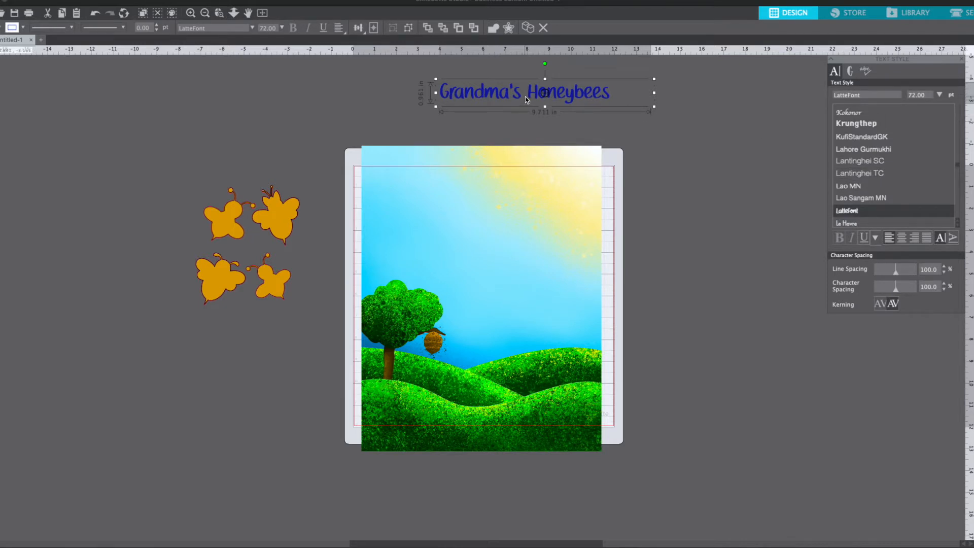
Enlarge the title to about 92.79 pt and break it into two left-justified lines, with "Honeybees" on the second.
{"action": "left_click_drag", "start_coordinate": [655, 108], "coordinate": [712, 162]}
{"action": "double_click", "coordinate": [553, 97]}
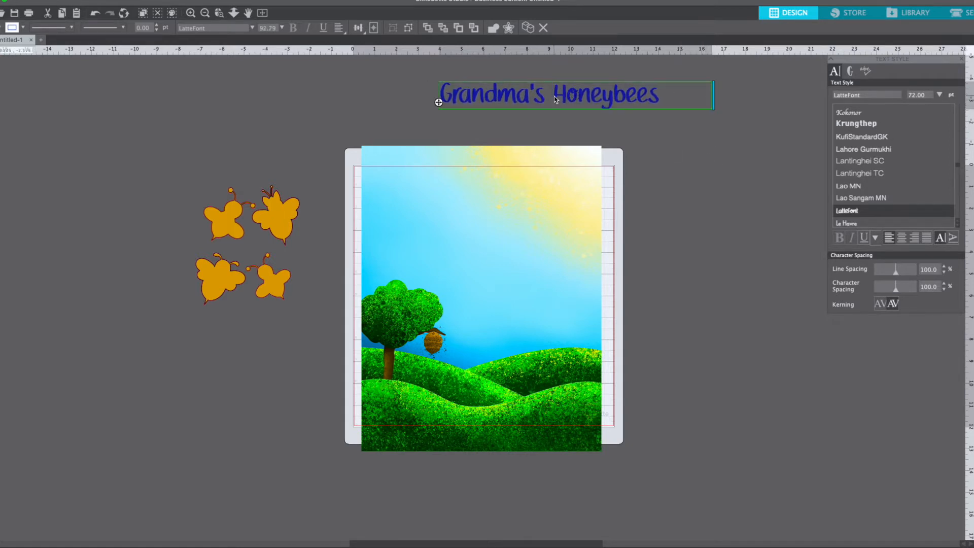
{"action": "key", "text": "Return"}
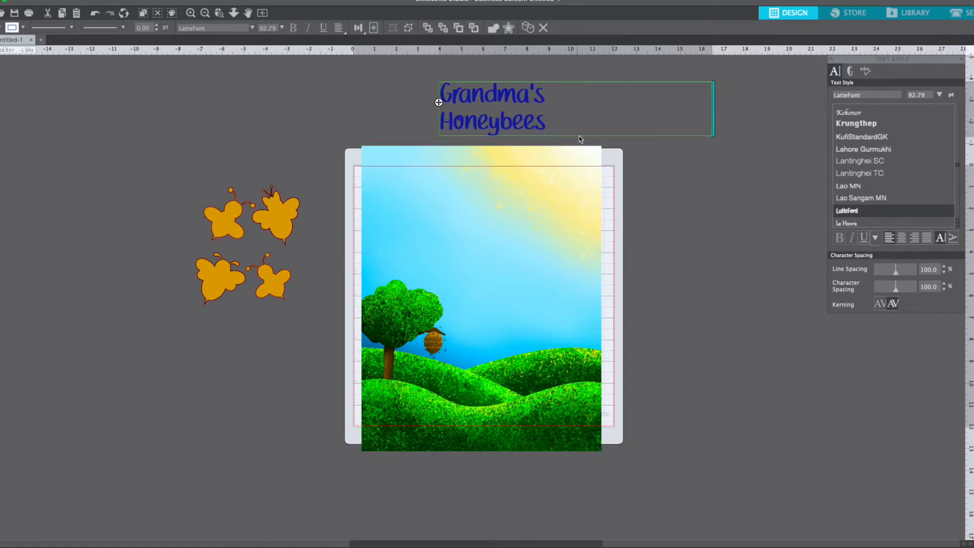
{"action": "left_click", "coordinate": [899, 239]}
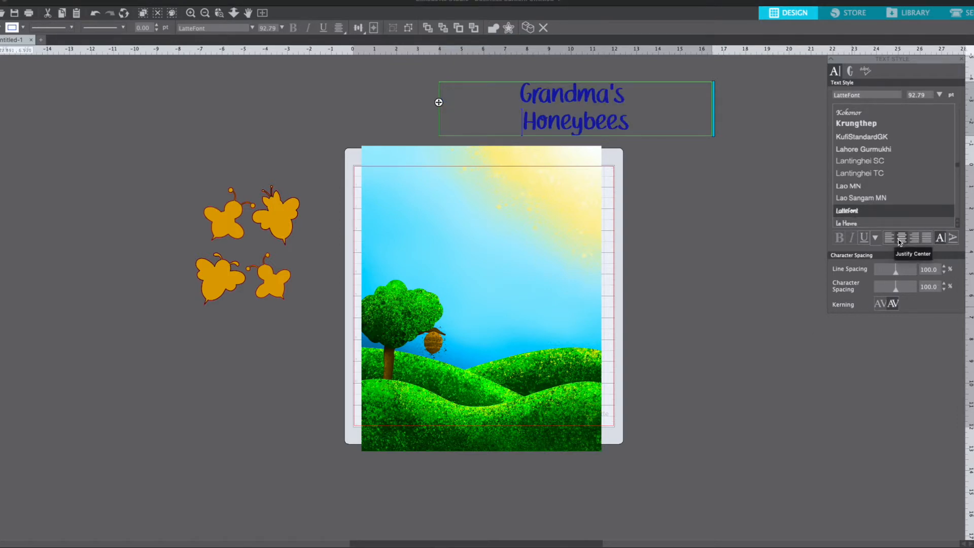
{"action": "left_click", "coordinate": [889, 238]}
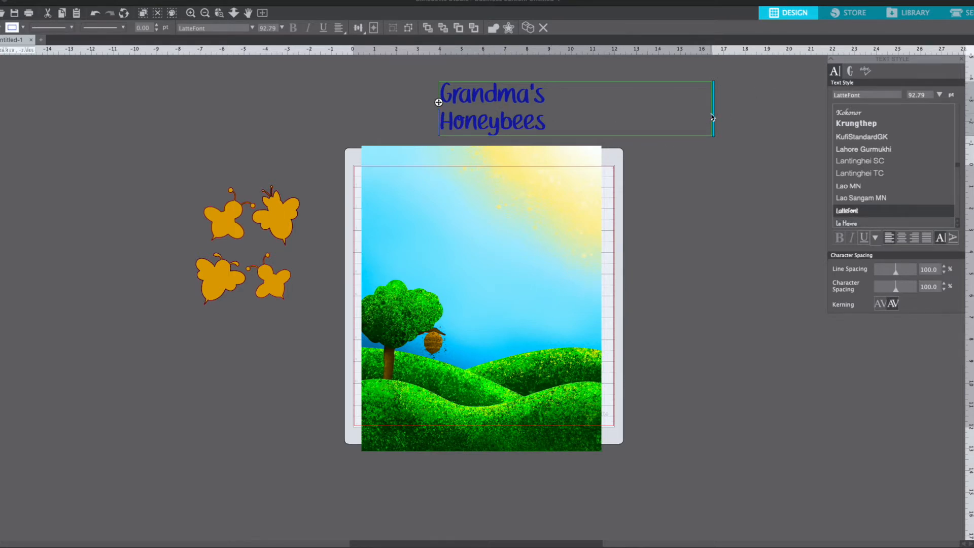
Narrow the title's text box to about 6.6 in and place it on the sky above the tree.
{"action": "left_click", "coordinate": [655, 111]}
{"action": "left_click_drag", "start_coordinate": [655, 111], "coordinate": [583, 112]}
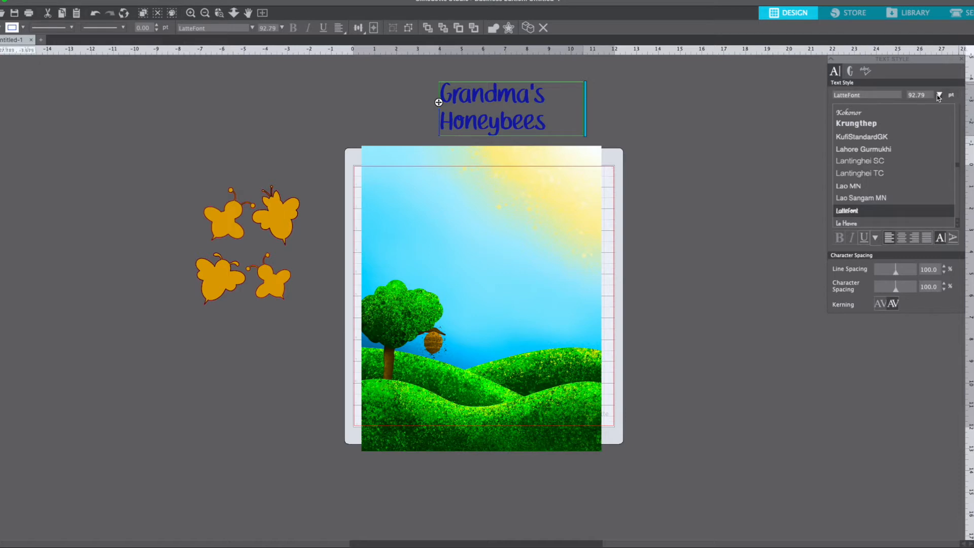
{"action": "left_click_drag", "start_coordinate": [439, 102], "coordinate": [382, 210]}
{"action": "left_click", "coordinate": [701, 183]}
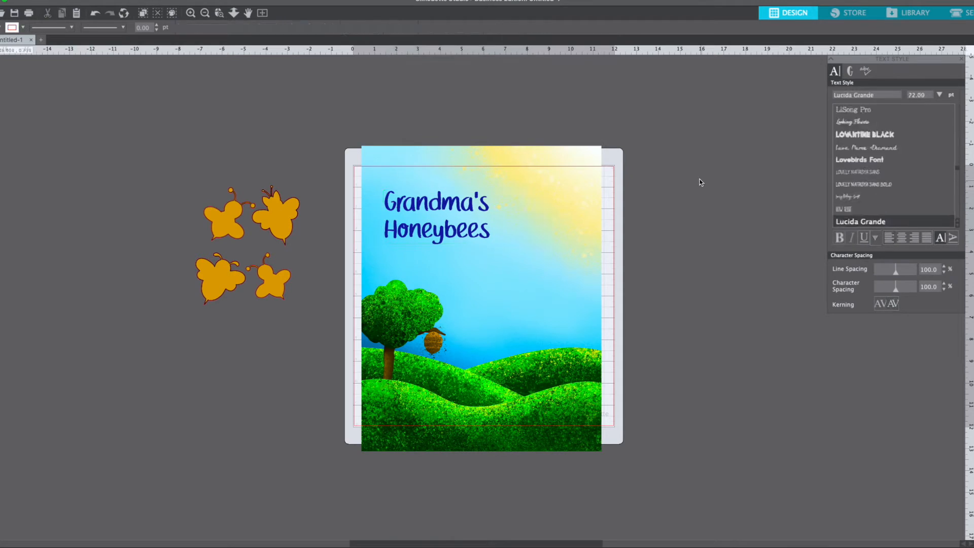
Rotate the title slightly counterclockwise so it slants upward, and place it near the top of the sky.
{"action": "left_click", "coordinate": [420, 229]}
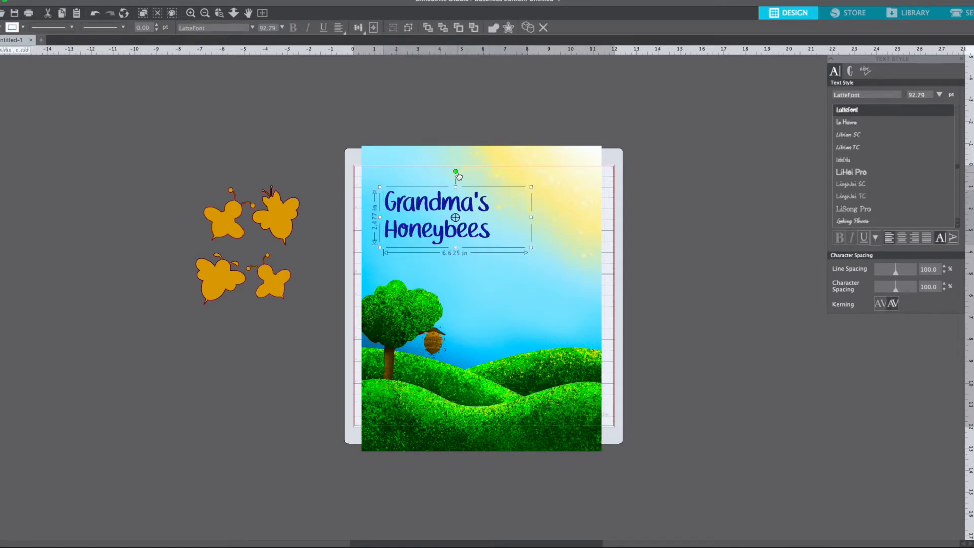
{"action": "left_click", "coordinate": [456, 172]}
{"action": "left_click_drag", "start_coordinate": [457, 173], "coordinate": [446, 161]}
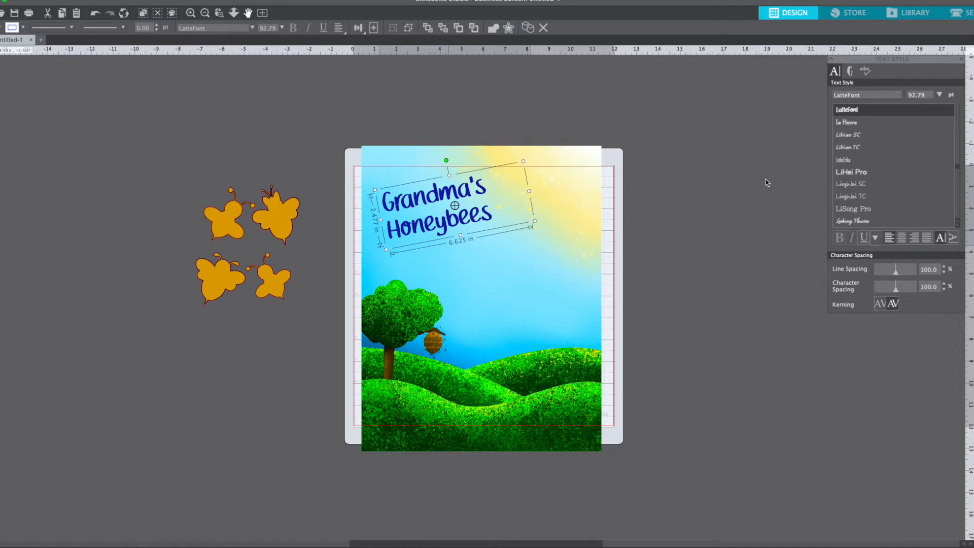
Set the title's font size to 100 pt.
{"action": "left_click", "coordinate": [282, 29]}
{"action": "double_click", "coordinate": [924, 95]}
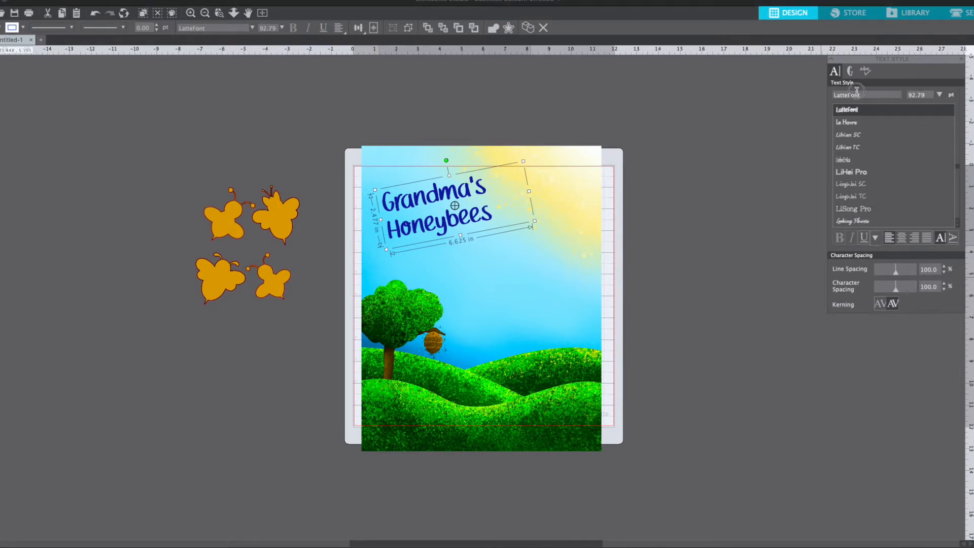
{"action": "type", "text": "100"}
{"action": "key", "text": "Return"}
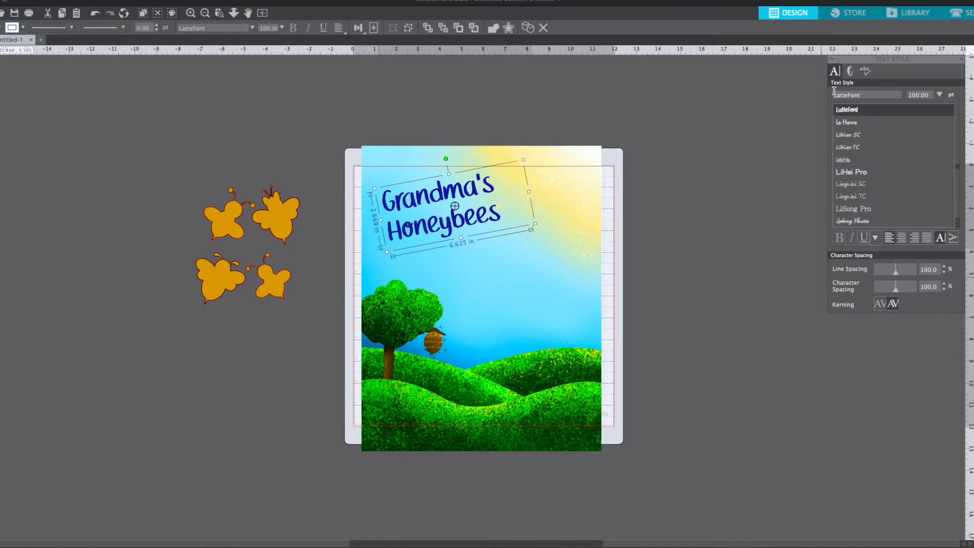
{"action": "left_click", "coordinate": [596, 113]}
{"action": "left_click", "coordinate": [479, 214]}
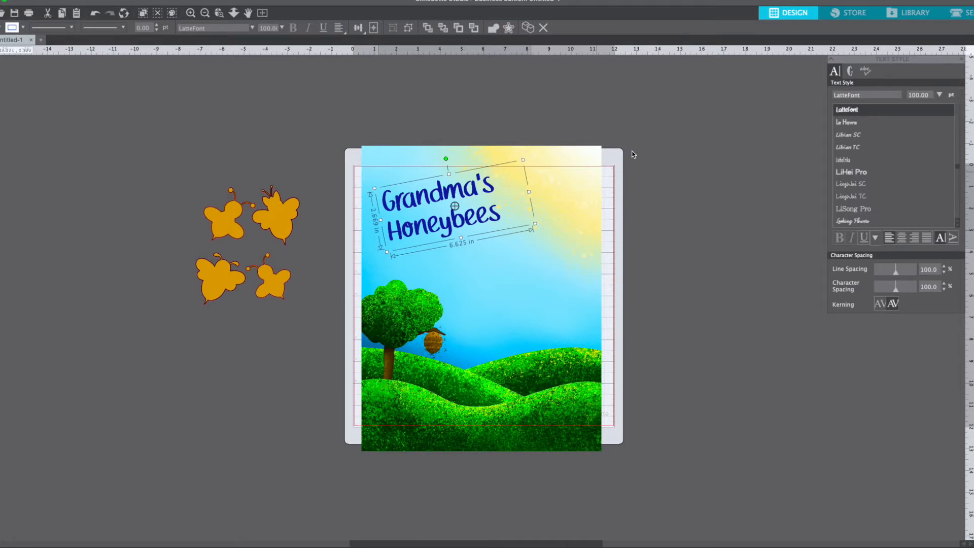
{"action": "left_click", "coordinate": [583, 165]}
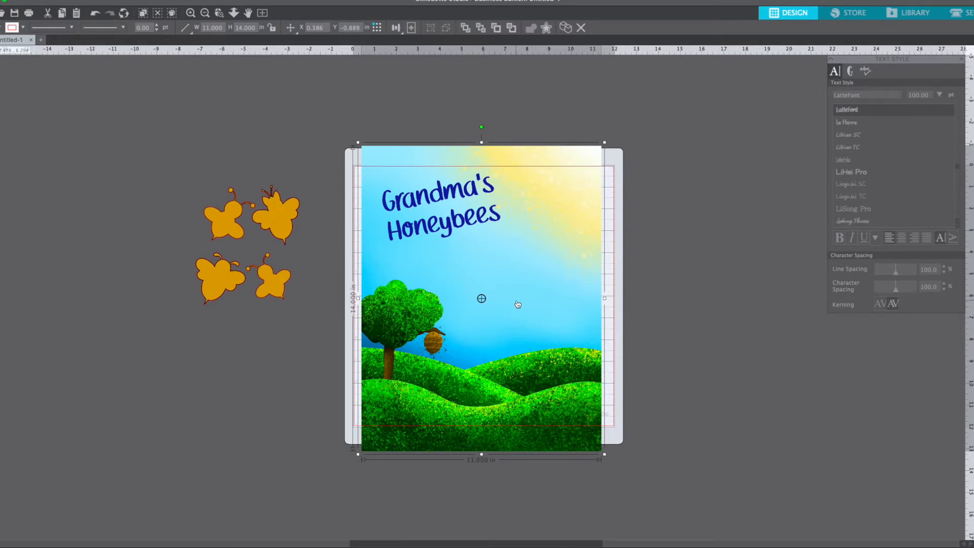
Spread the four bees apart in the empty area beside the page and rotate the lowest one slightly counterclockwise.
{"action": "left_click", "coordinate": [277, 219]}
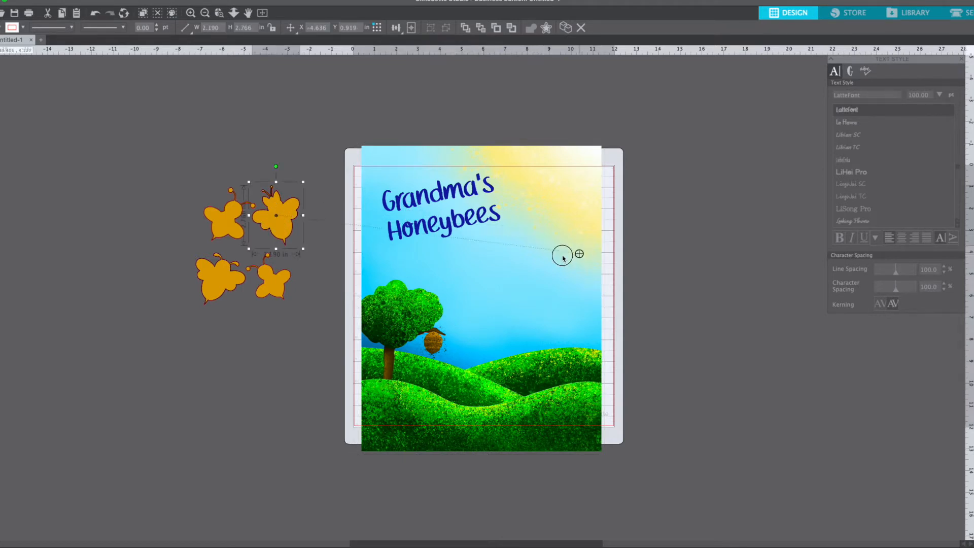
{"action": "left_click_drag", "start_coordinate": [281, 228], "coordinate": [301, 152]}
{"action": "left_click_drag", "start_coordinate": [248, 207], "coordinate": [252, 158]}
{"action": "left_click", "coordinate": [239, 254]}
{"action": "left_click_drag", "start_coordinate": [239, 254], "coordinate": [294, 179]}
{"action": "left_click", "coordinate": [281, 297]}
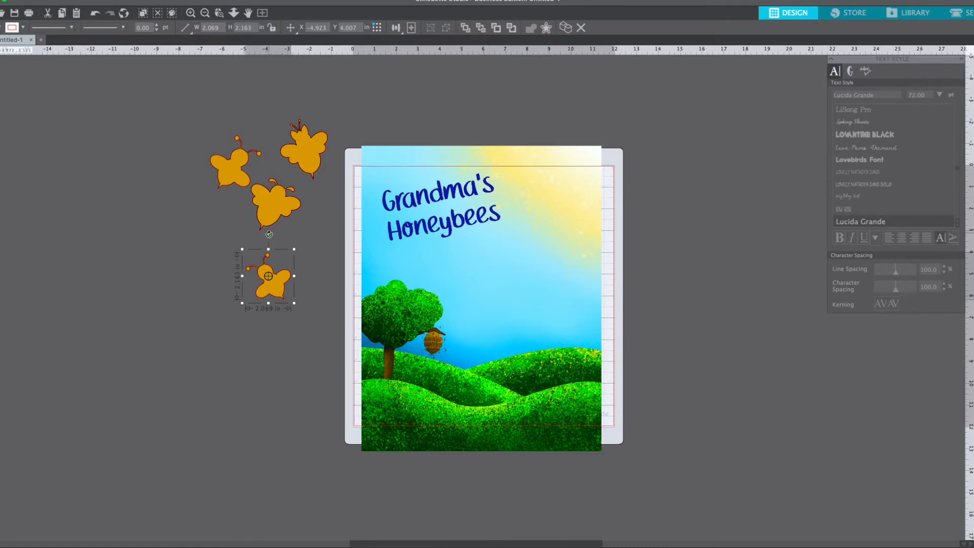
{"action": "mouse_move", "coordinate": [270, 234]}
{"action": "left_mouse_down"}
{"action": "mouse_move", "coordinate": [282, 240]}
{"action": "mouse_move", "coordinate": [266, 234]}
{"action": "left_mouse_up"}
Shrink two of the bees to about 1.83 in and 1.76 in wide and place them on the sky beneath the title.
{"action": "left_click_drag", "start_coordinate": [275, 198], "coordinate": [473, 274]}
{"action": "left_click_drag", "start_coordinate": [512, 246], "coordinate": [477, 269]}
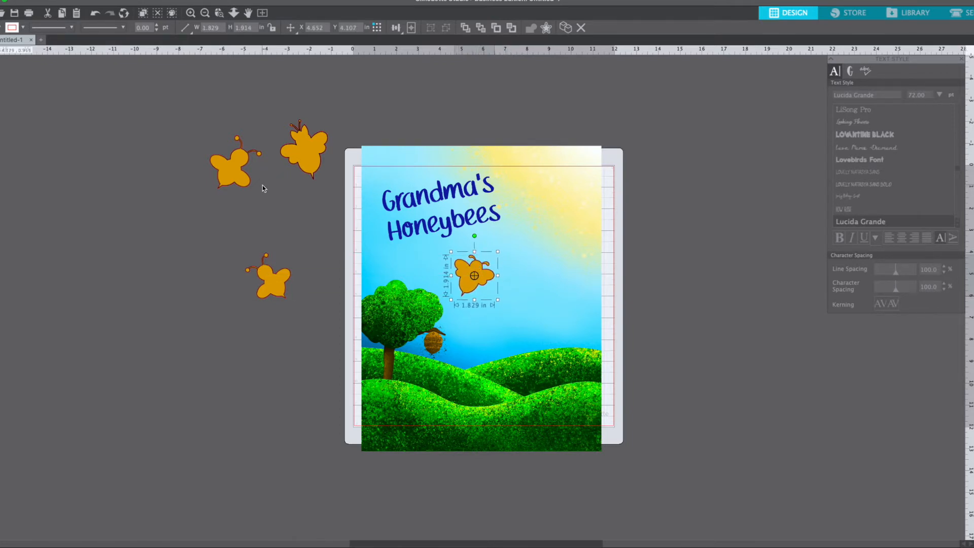
{"action": "left_click", "coordinate": [236, 172]}
{"action": "left_click_drag", "start_coordinate": [266, 132], "coordinate": [541, 253]}
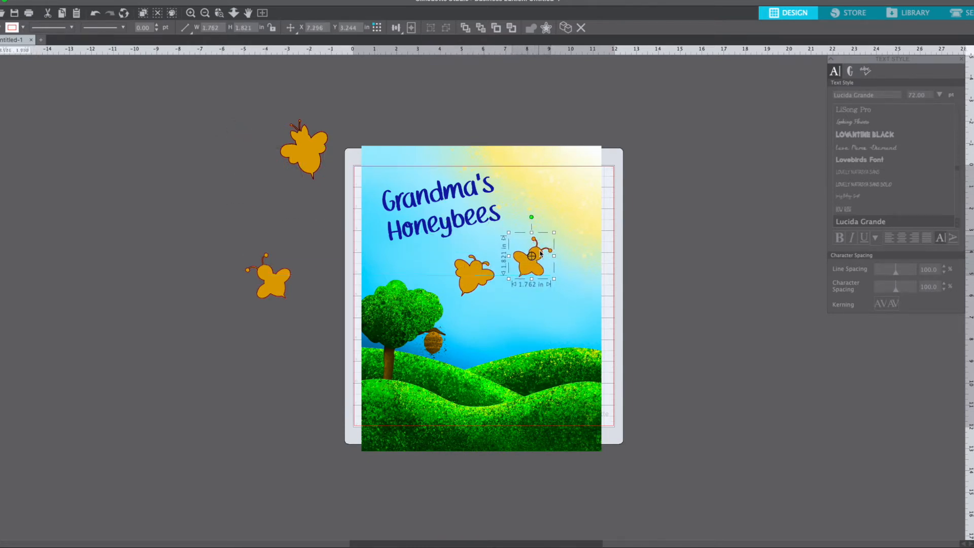
Move the two remaining bees from beside the page onto the sky, beneath the two bees already placed.
{"action": "left_click", "coordinate": [310, 153]}
{"action": "left_click_drag", "start_coordinate": [331, 119], "coordinate": [484, 328]}
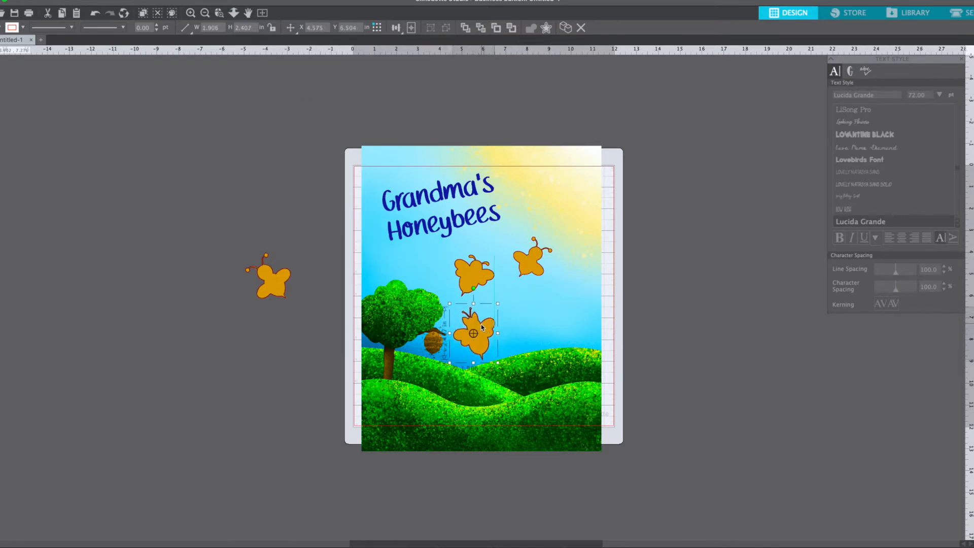
{"action": "left_click", "coordinate": [276, 267]}
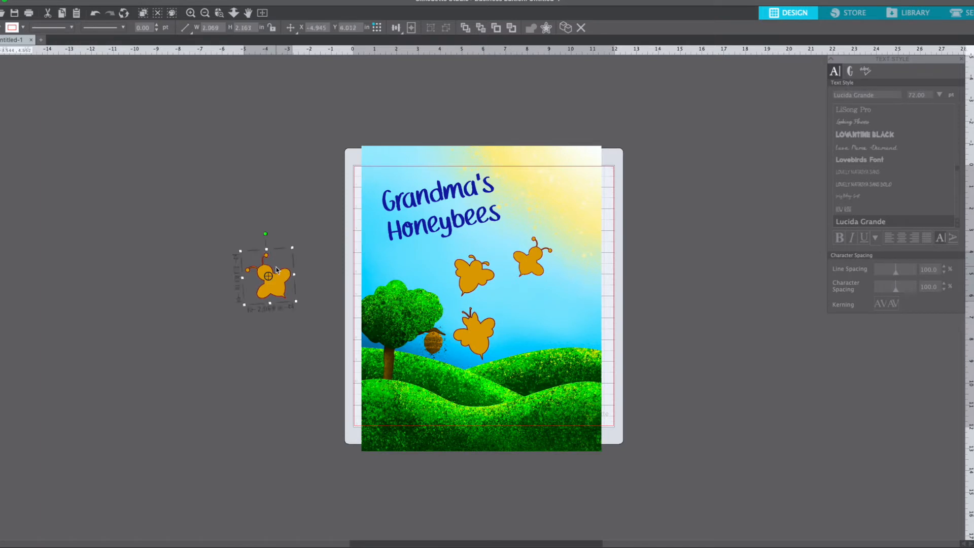
{"action": "left_click_drag", "start_coordinate": [281, 287], "coordinate": [531, 316]}
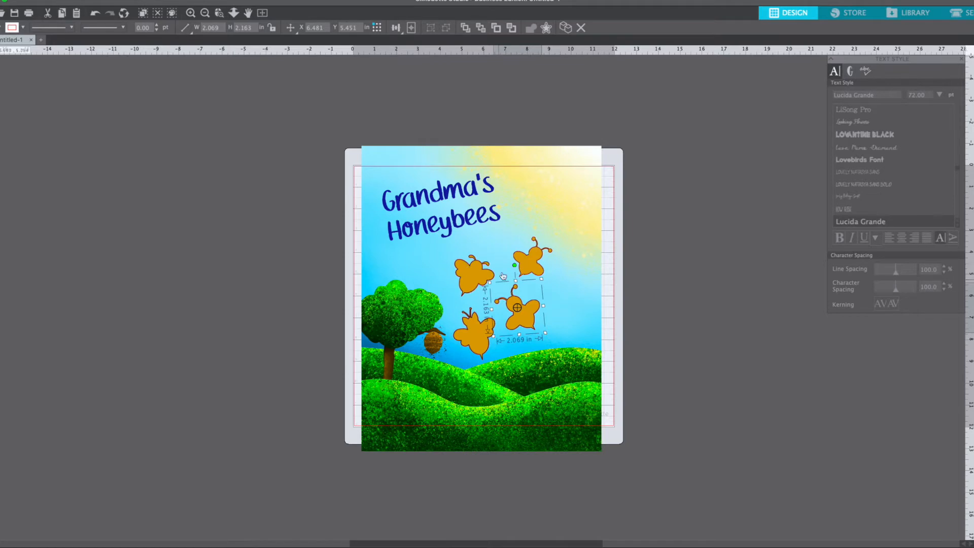
{"action": "left_click", "coordinate": [525, 260]}
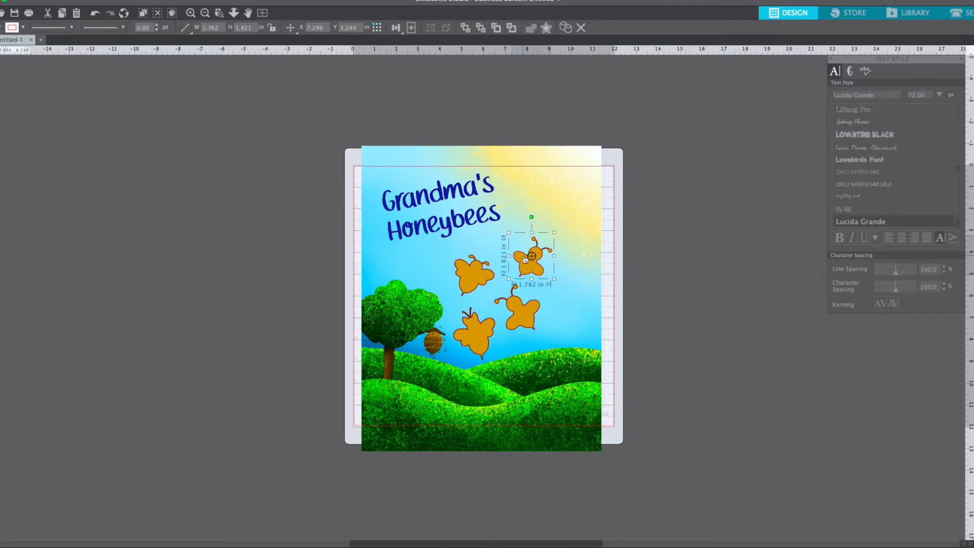
{"action": "key", "text": "ctrl+d"}
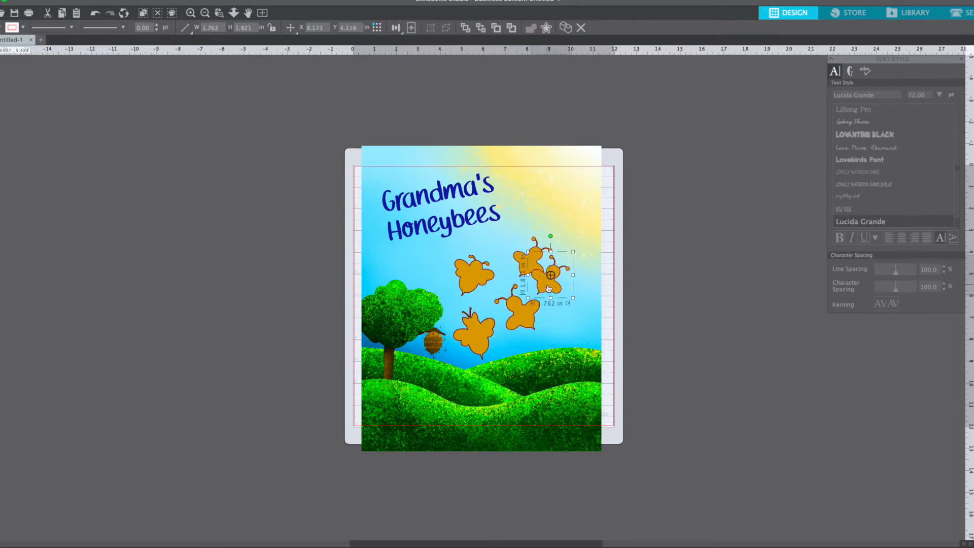
{"action": "left_click_drag", "start_coordinate": [548, 288], "coordinate": [569, 301]}
{"action": "key", "text": "Delete"}
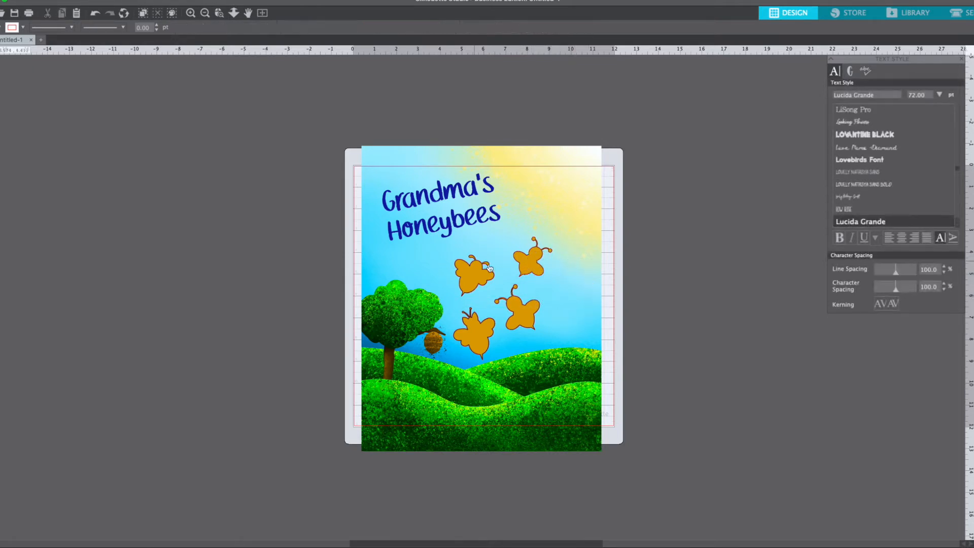
Place a copy of the bee nearest the beehive by the page's right edge and flip it horizontally.
{"action": "left_click", "coordinate": [489, 347]}
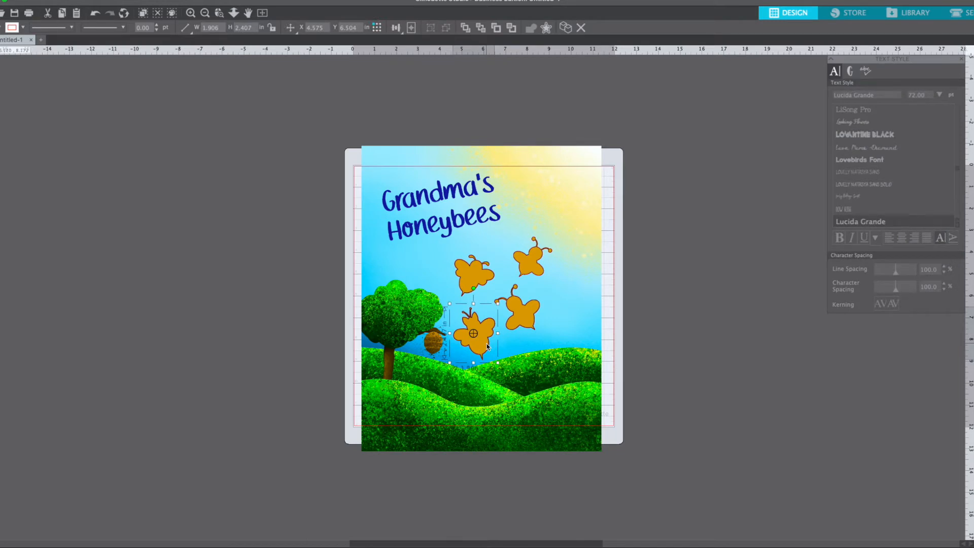
{"action": "left_click_drag", "start_coordinate": [487, 347], "coordinate": [578, 308]}
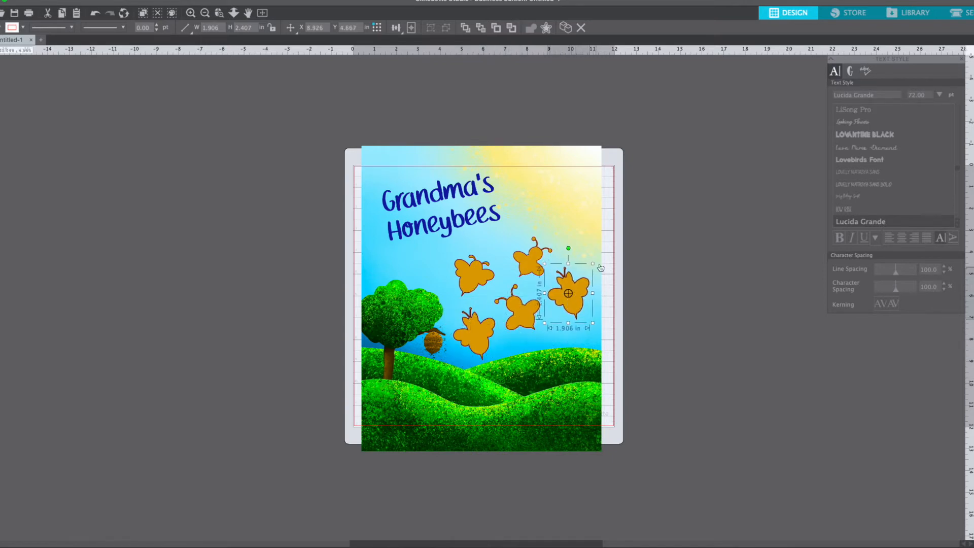
{"action": "right_click", "coordinate": [567, 303]}
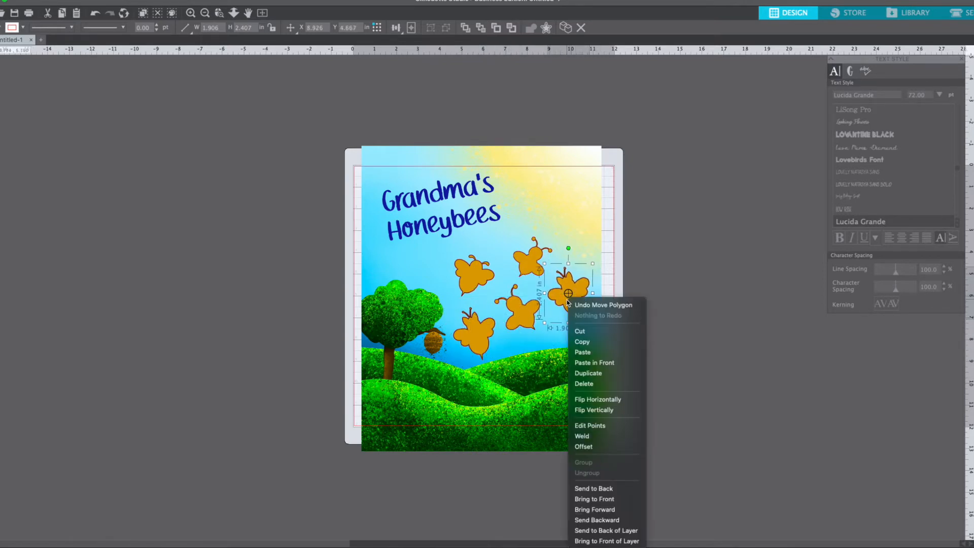
{"action": "left_click", "coordinate": [598, 400]}
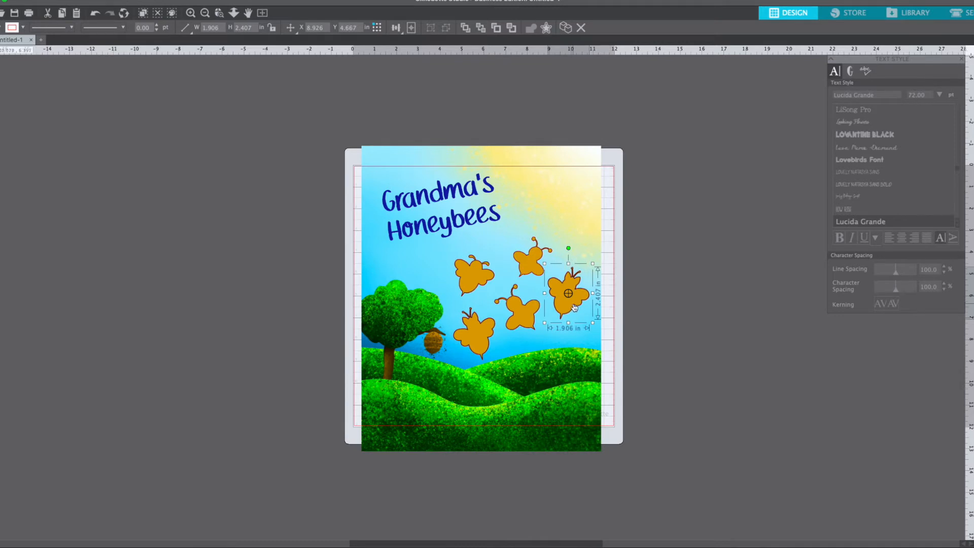
Shrink the flipped bee to about 1.61 in wide and turn it clockwise, and tilt the bee above it slightly counterclockwise.
{"action": "left_click_drag", "start_coordinate": [593, 323], "coordinate": [584, 312]}
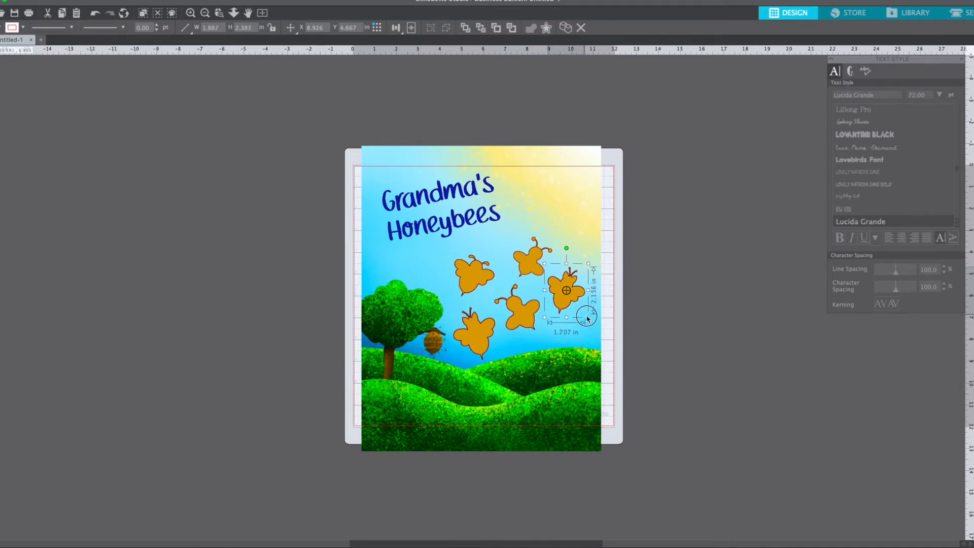
{"action": "left_click_drag", "start_coordinate": [564, 244], "coordinate": [578, 290]}
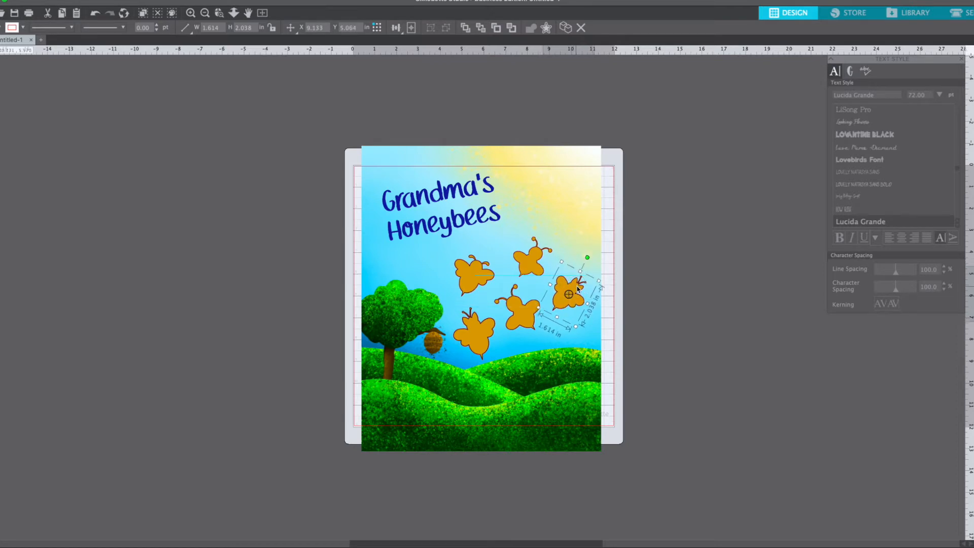
{"action": "left_click", "coordinate": [533, 259]}
{"action": "mouse_move", "coordinate": [531, 217]}
{"action": "left_mouse_down"}
{"action": "mouse_move", "coordinate": [513, 211]}
{"action": "mouse_move", "coordinate": [496, 235]}
{"action": "mouse_move", "coordinate": [510, 220]}
{"action": "mouse_move", "coordinate": [526, 225]}
{"action": "left_mouse_up"}
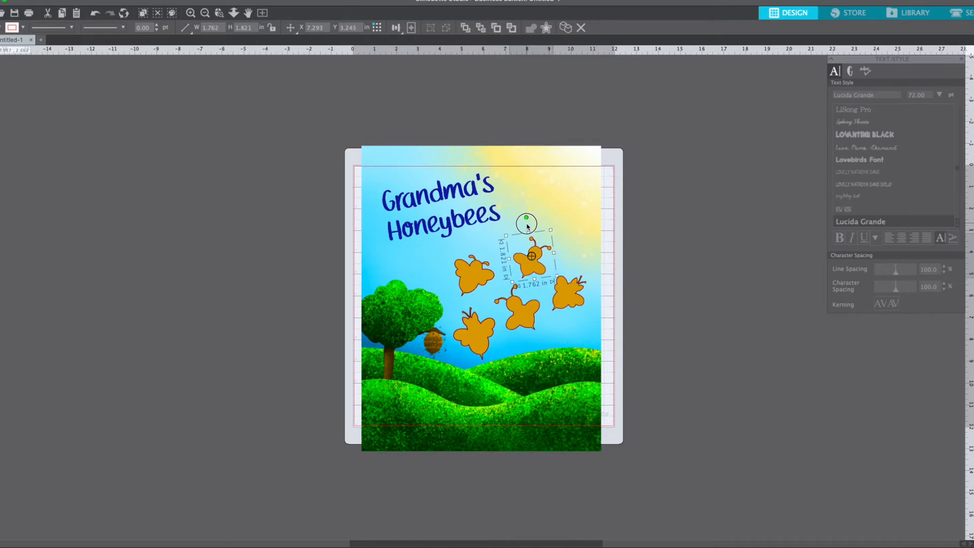
Spread the five bees into a loose arc running from beneath the title down to the lower hills.
{"action": "left_click", "coordinate": [527, 323]}
{"action": "left_click_drag", "start_coordinate": [527, 324], "coordinate": [544, 401]}
{"action": "left_click_drag", "start_coordinate": [466, 336], "coordinate": [476, 361]}
{"action": "left_click", "coordinate": [528, 330]}
{"action": "left_click_drag", "start_coordinate": [566, 301], "coordinate": [568, 326]}
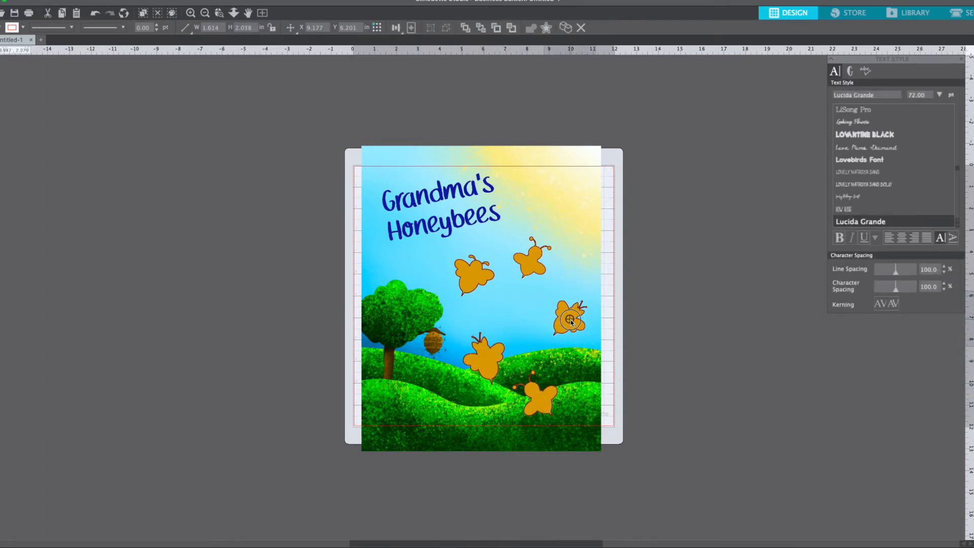
{"action": "left_click_drag", "start_coordinate": [538, 266], "coordinate": [538, 295]}
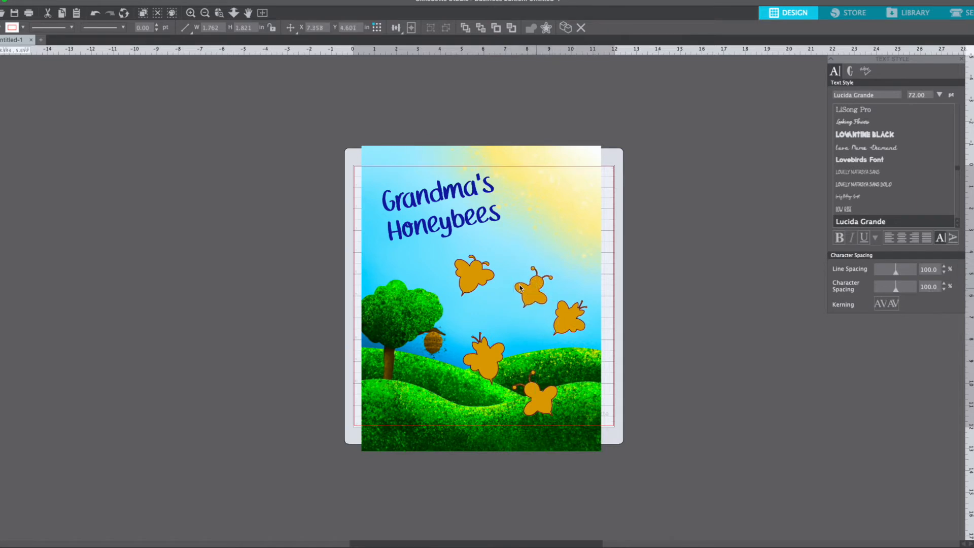
{"action": "left_click_drag", "start_coordinate": [479, 275], "coordinate": [491, 269]}
{"action": "left_click", "coordinate": [181, 282]}
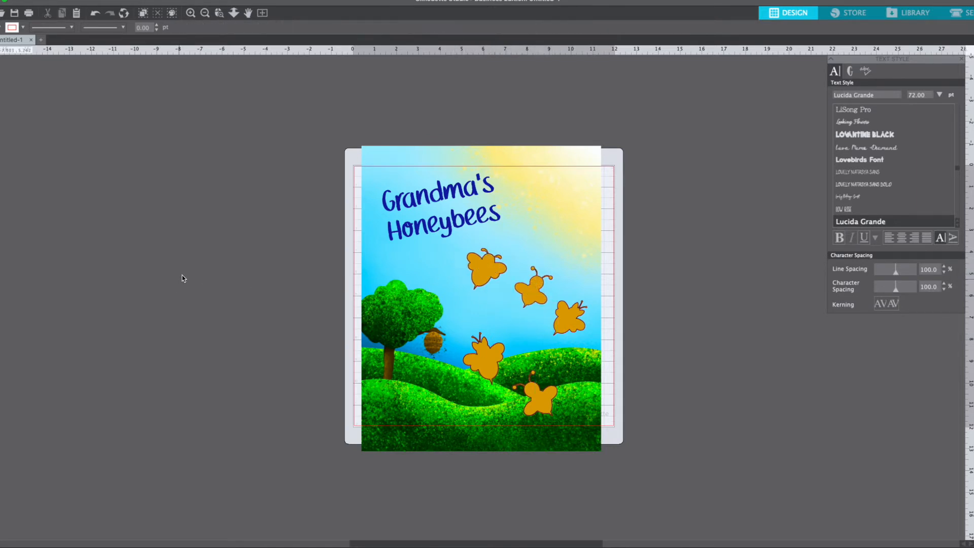
Add two first names as separate text objects, one below the other, in the empty area beside the page.
{"action": "left_click", "coordinate": [177, 299]}
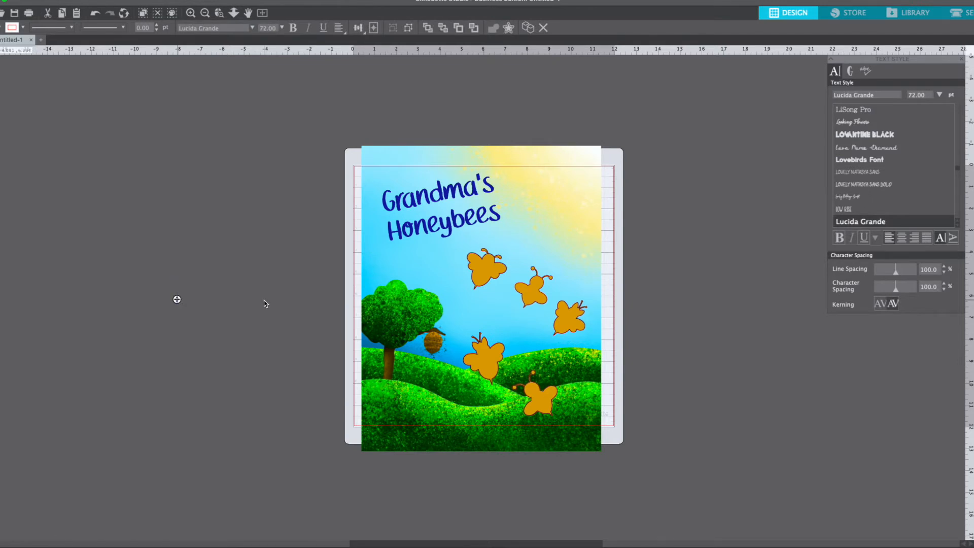
{"action": "type", "text": "Braden"}
{"action": "left_click", "coordinate": [255, 336]}
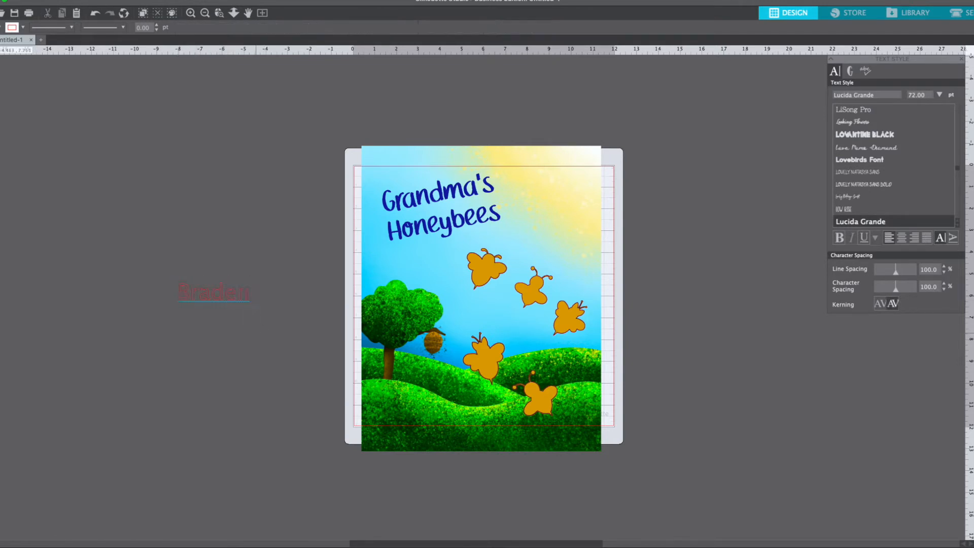
{"action": "left_click", "coordinate": [211, 353]}
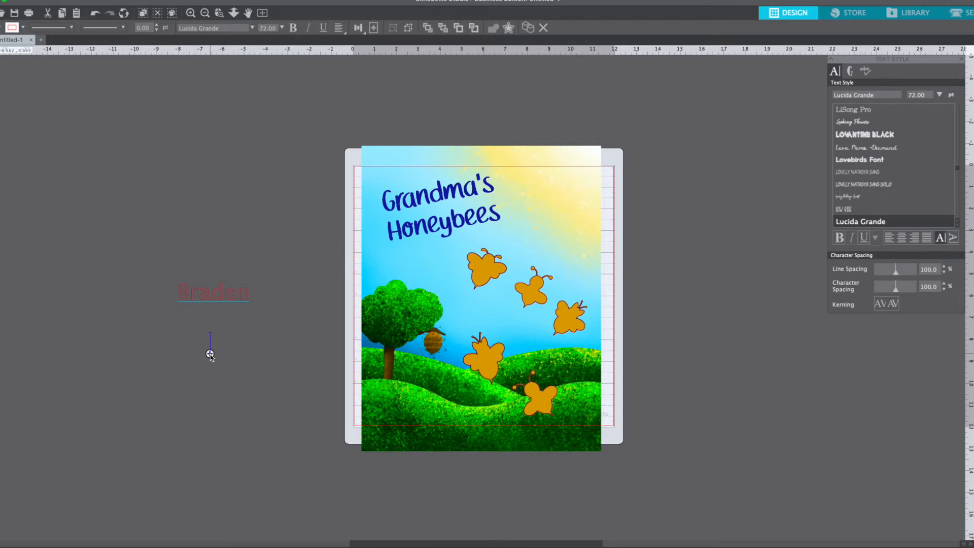
{"action": "type", "text": "Lizzie"}
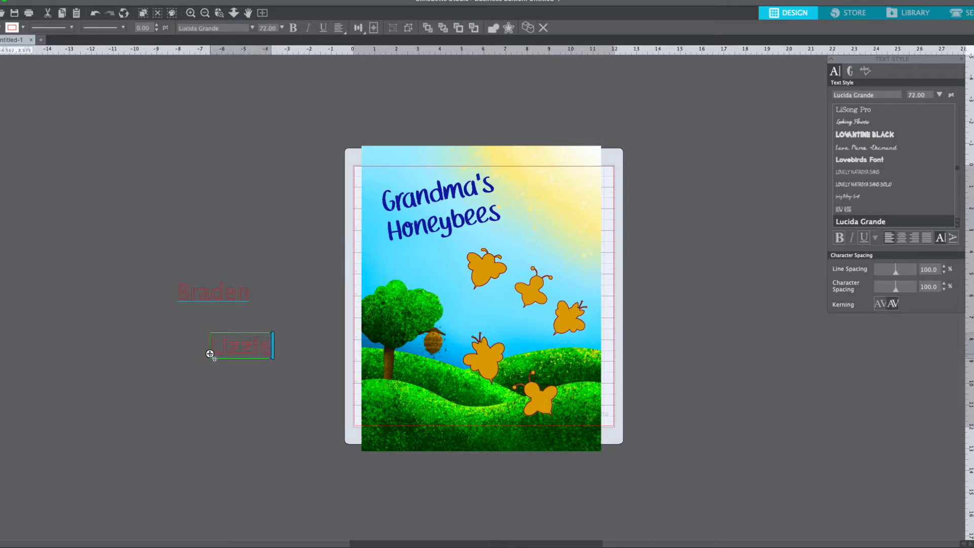
{"action": "left_click", "coordinate": [192, 272]}
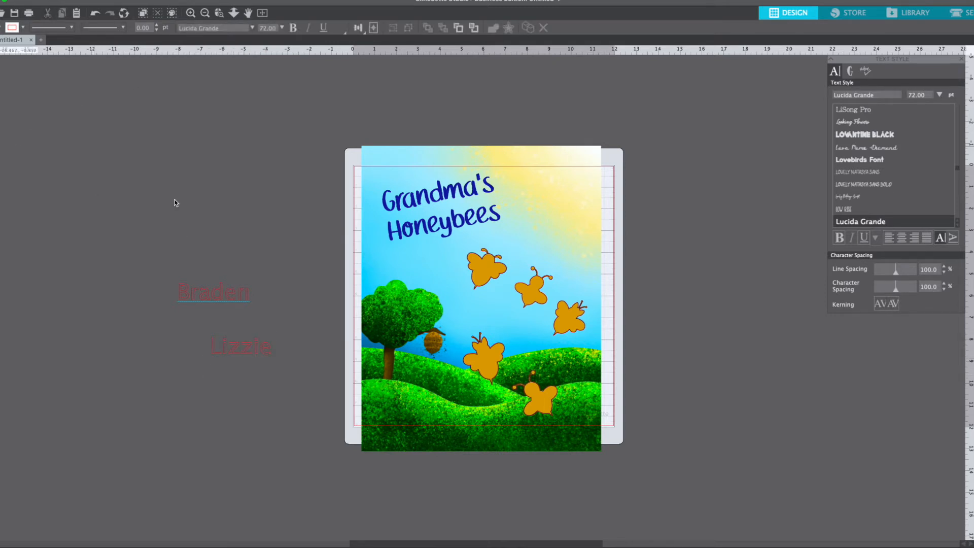
Add three more first names as separate text objects above the two existing names.
{"action": "left_click", "coordinate": [209, 235]}
{"action": "type", "text": "Jade"}
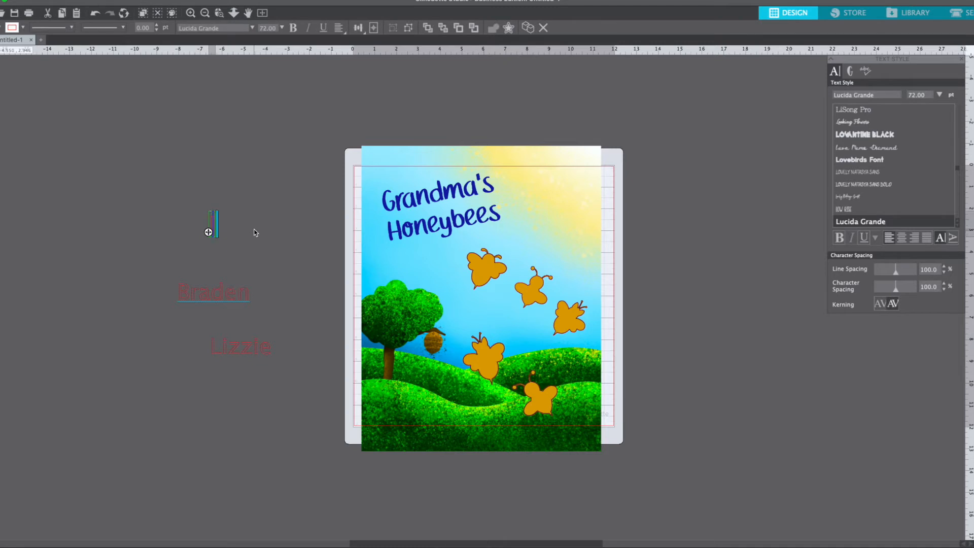
{"action": "left_click", "coordinate": [142, 169]}
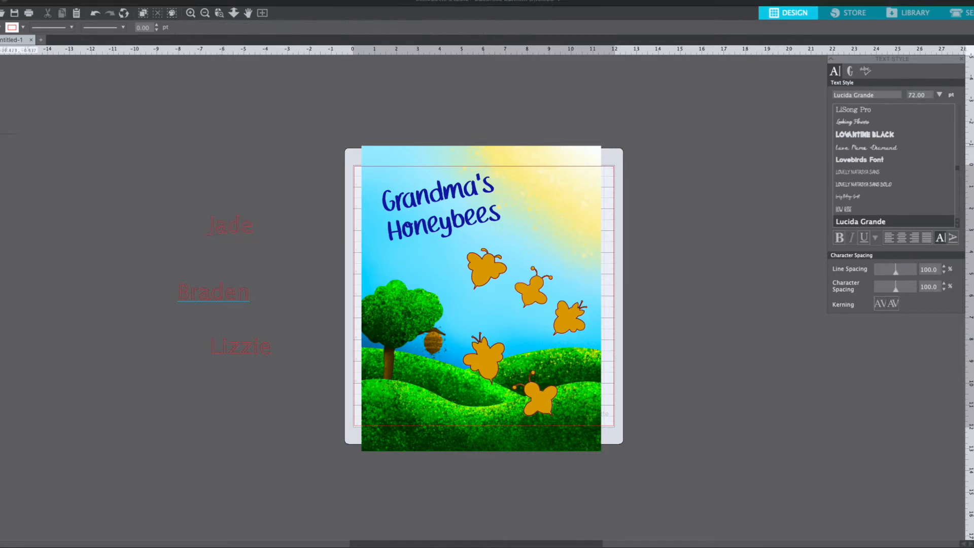
{"action": "left_click", "coordinate": [199, 258]}
{"action": "type", "text": "Willow"}
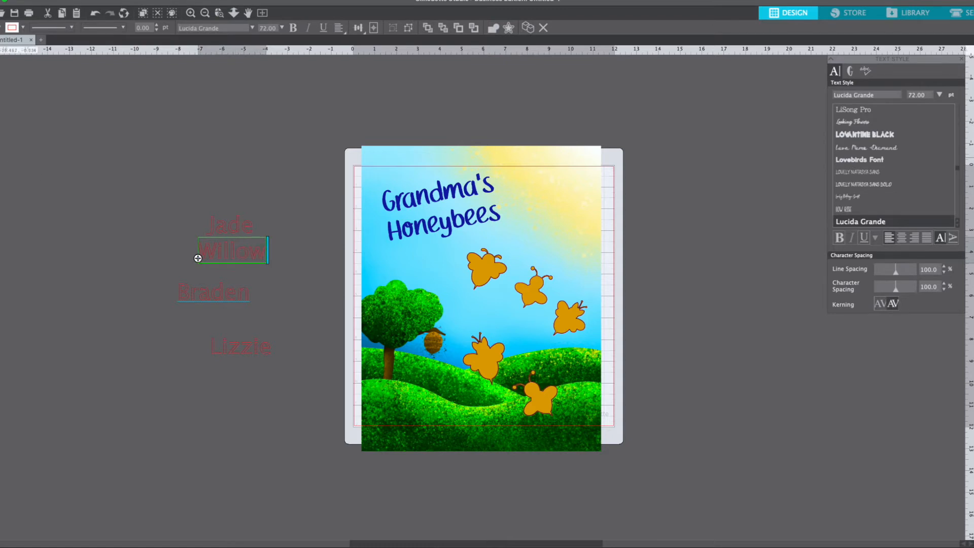
{"action": "left_click", "coordinate": [0, 153]}
{"action": "left_click", "coordinate": [201, 183]}
{"action": "type", "text": "Iason"}
Set the fill and line colour of all five names to black, and nudge the topmost name slightly down.
{"action": "left_click_drag", "start_coordinate": [180, 146], "coordinate": [284, 370]}
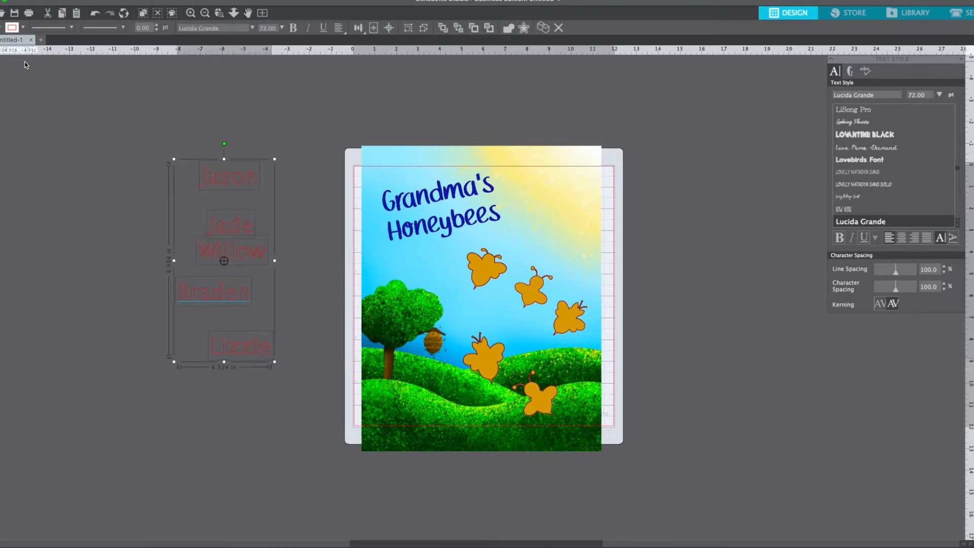
{"action": "left_click", "coordinate": [2, 30]}
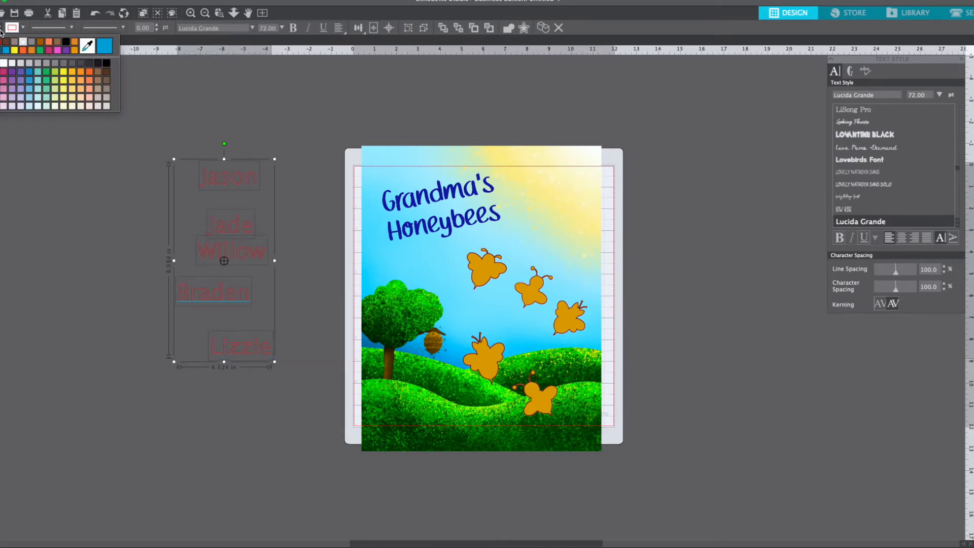
{"action": "left_click", "coordinate": [66, 43]}
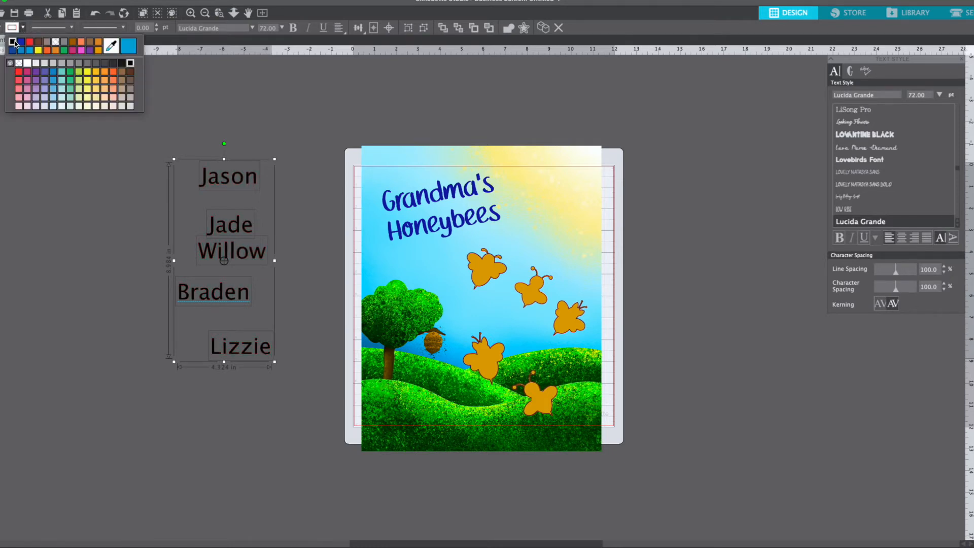
{"action": "left_click", "coordinate": [14, 44]}
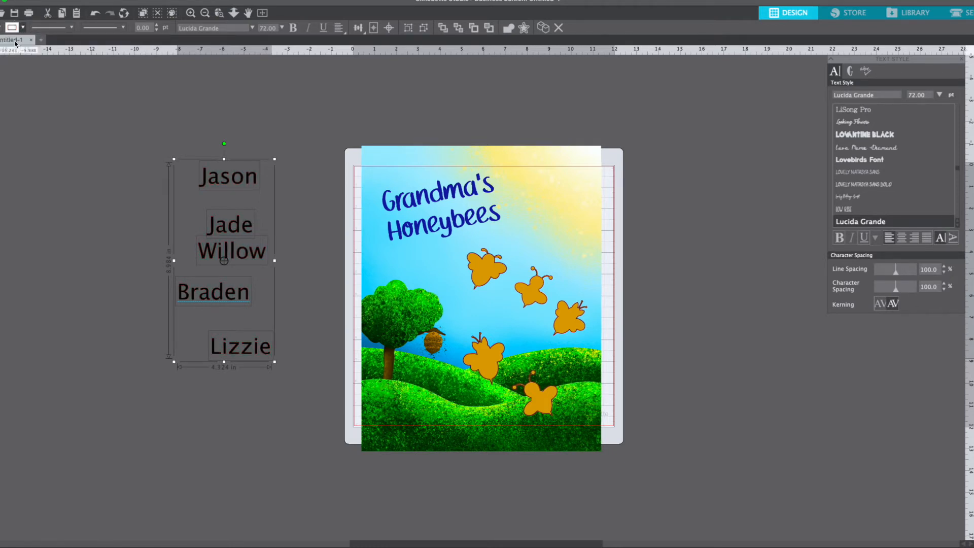
{"action": "left_click", "coordinate": [291, 150]}
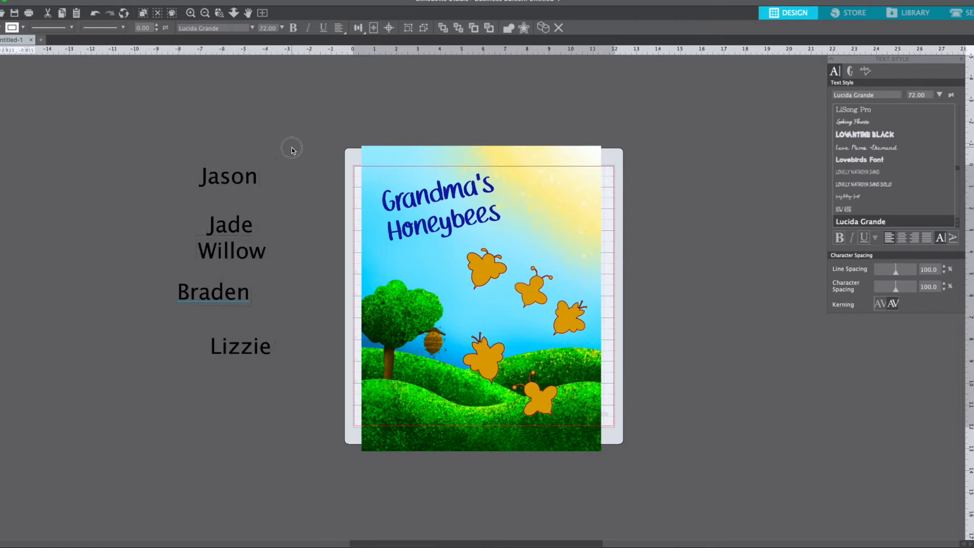
{"action": "left_click", "coordinate": [252, 178]}
{"action": "mouse_move", "coordinate": [252, 178]}
{"action": "left_mouse_down"}
{"action": "mouse_move", "coordinate": [278, 170]}
{"action": "mouse_move", "coordinate": [251, 183]}
{"action": "left_mouse_up"}
Select all five names and try the fonts KL Hello Nap Time and KL Flyball on them.
{"action": "left_click_drag", "start_coordinate": [170, 160], "coordinate": [344, 361]}
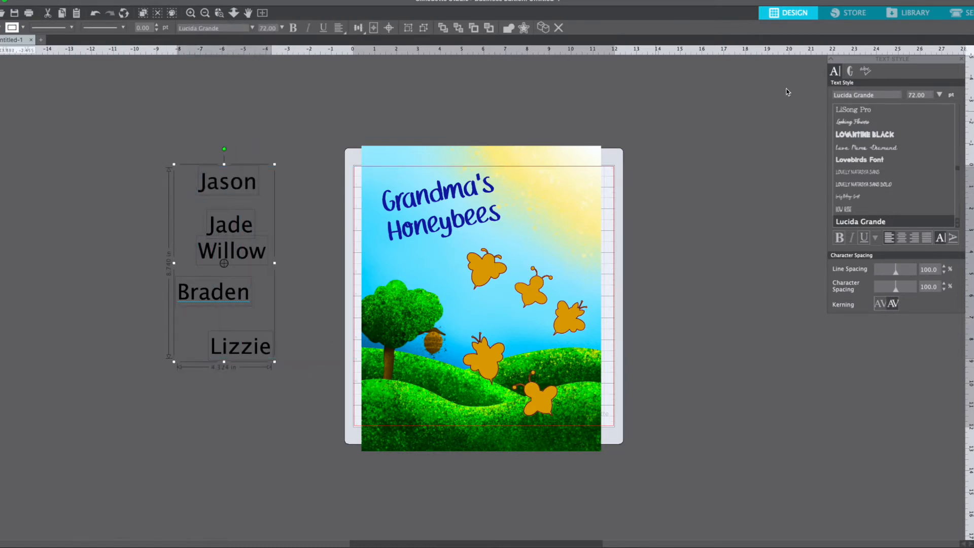
{"action": "scroll", "coordinate": [893, 187], "scroll_direction": "up", "scroll_amount": 8}
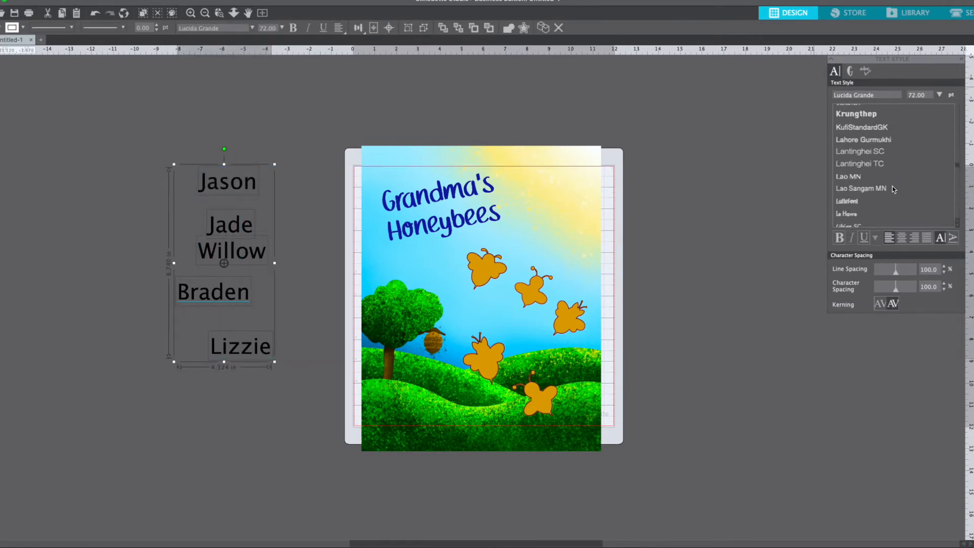
{"action": "scroll", "coordinate": [893, 188], "scroll_direction": "up", "scroll_amount": 4}
{"action": "scroll", "coordinate": [894, 189], "scroll_direction": "down", "scroll_amount": 2}
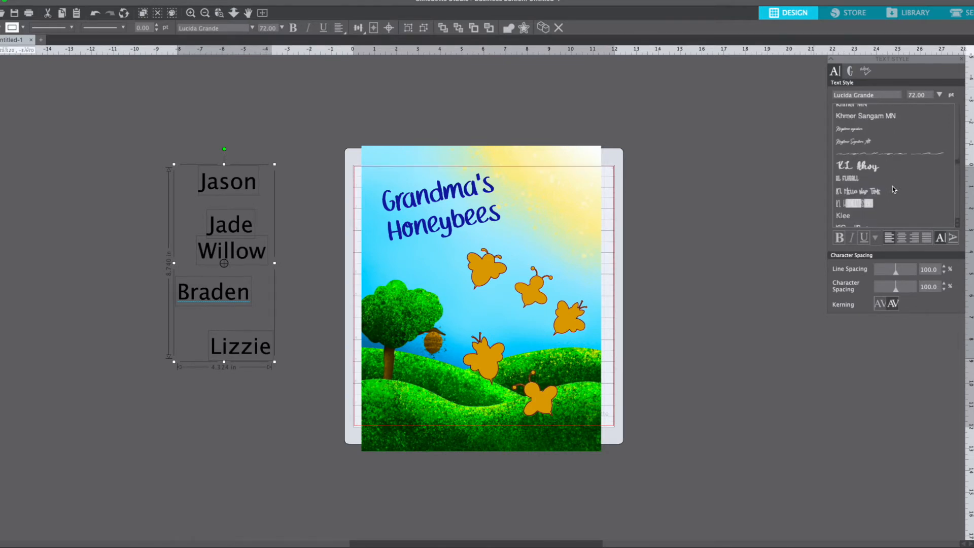
{"action": "left_click", "coordinate": [869, 192]}
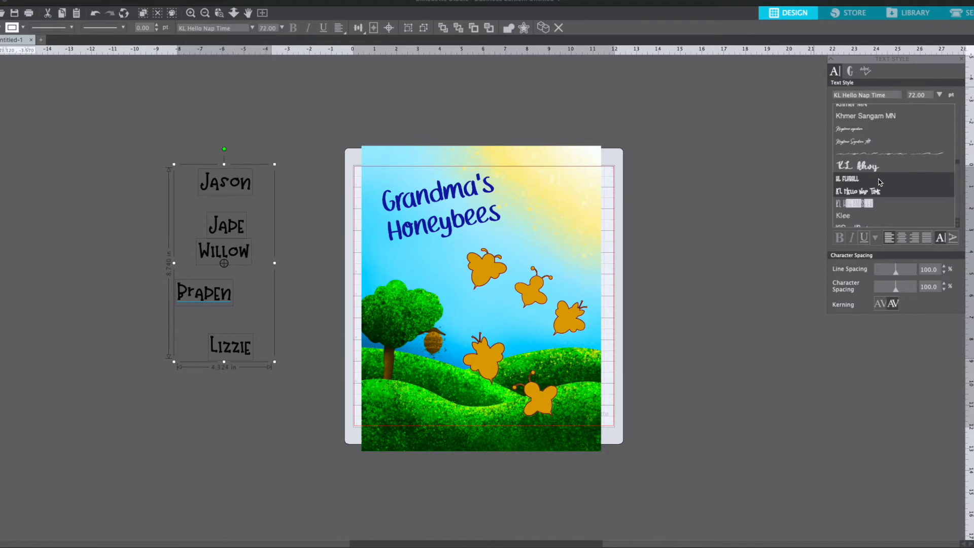
{"action": "left_click", "coordinate": [880, 179]}
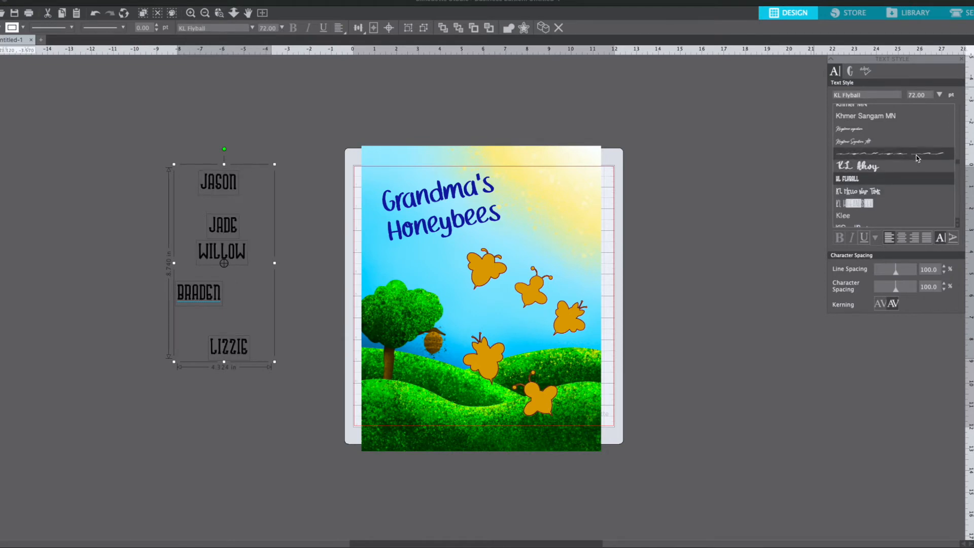
Try JennifersFont and Hobo Std as the font of the five names.
{"action": "scroll", "coordinate": [916, 187], "scroll_direction": "up", "scroll_amount": 3}
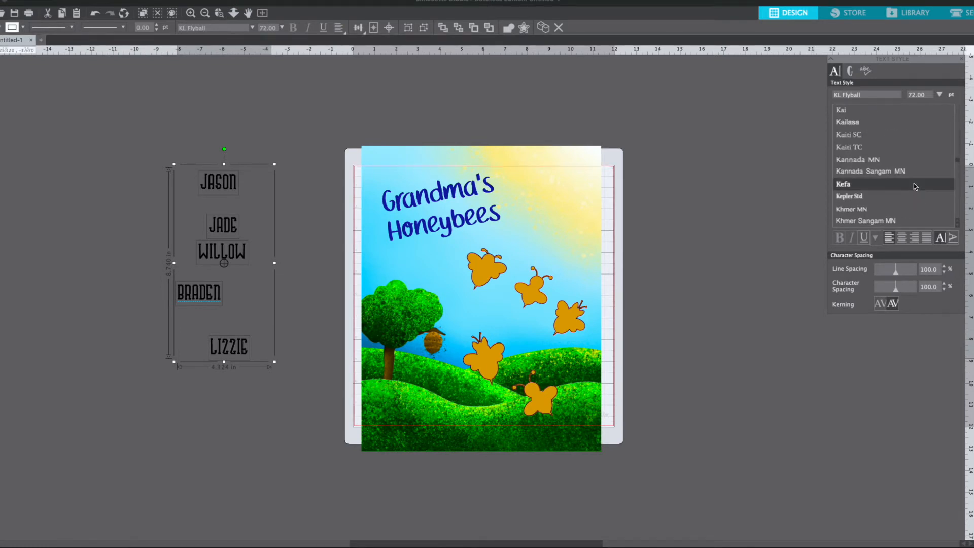
{"action": "scroll", "coordinate": [914, 184], "scroll_direction": "up", "scroll_amount": 3}
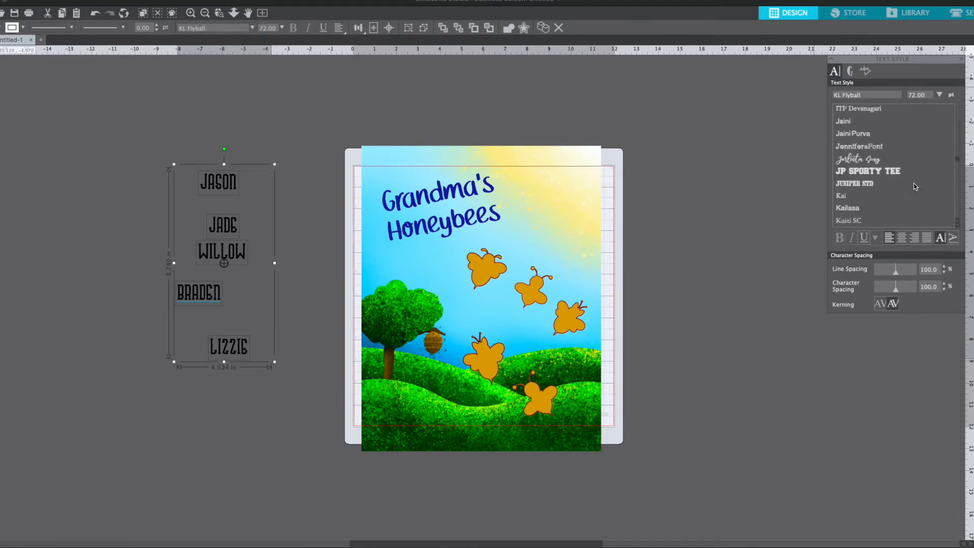
{"action": "left_click", "coordinate": [881, 148]}
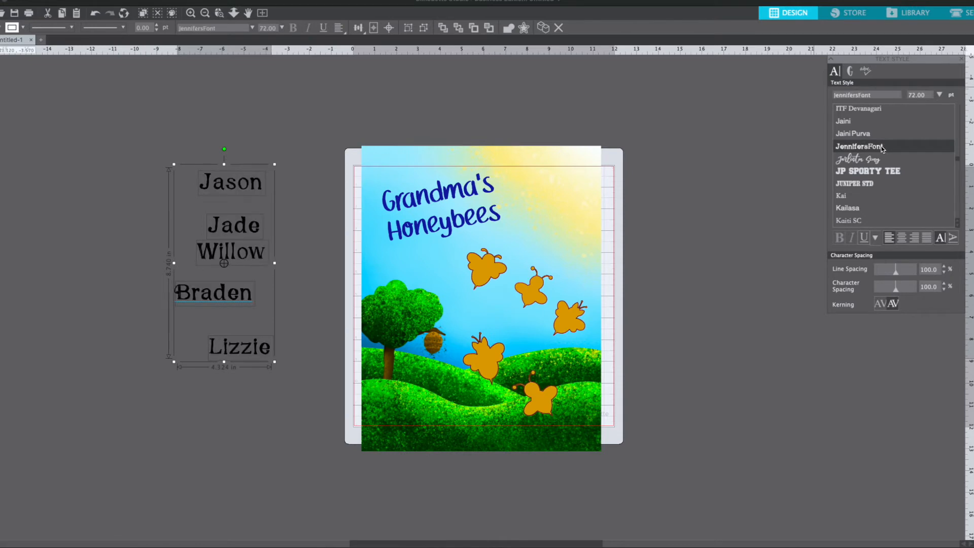
{"action": "scroll", "coordinate": [882, 148], "scroll_direction": "up", "scroll_amount": 3}
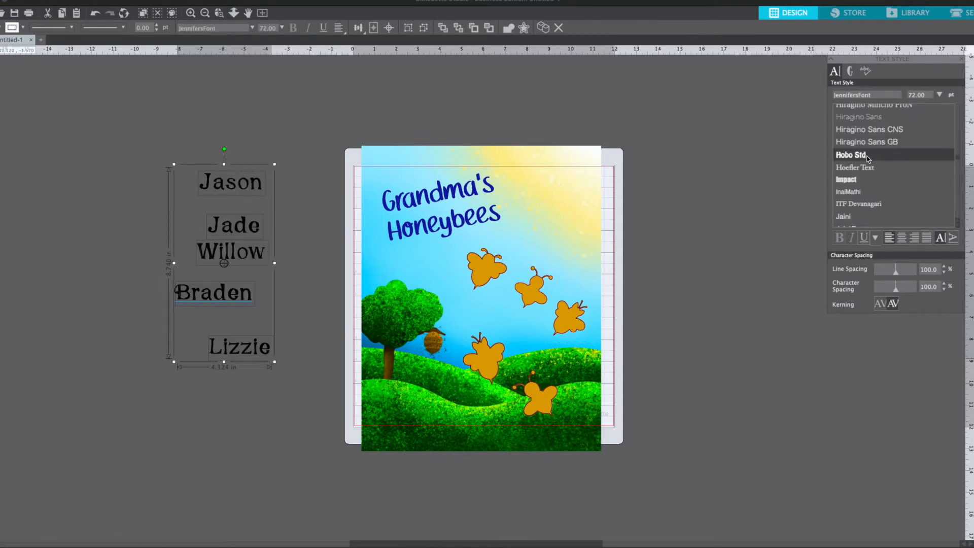
{"action": "left_click", "coordinate": [868, 161]}
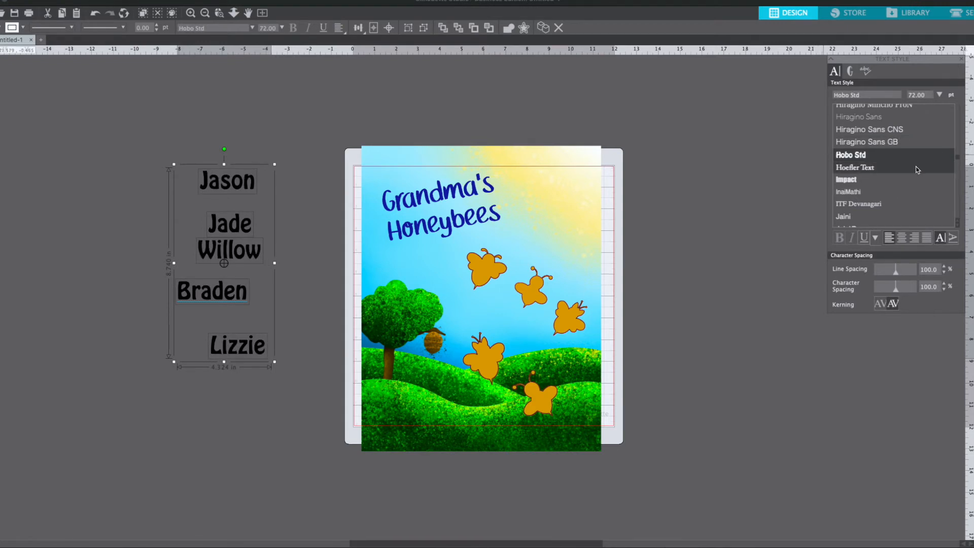
Try the hilda font on the five names, settle on hellofriendbrushscriptfont instead, and deselect them.
{"action": "scroll", "coordinate": [917, 169], "scroll_direction": "up", "scroll_amount": 3}
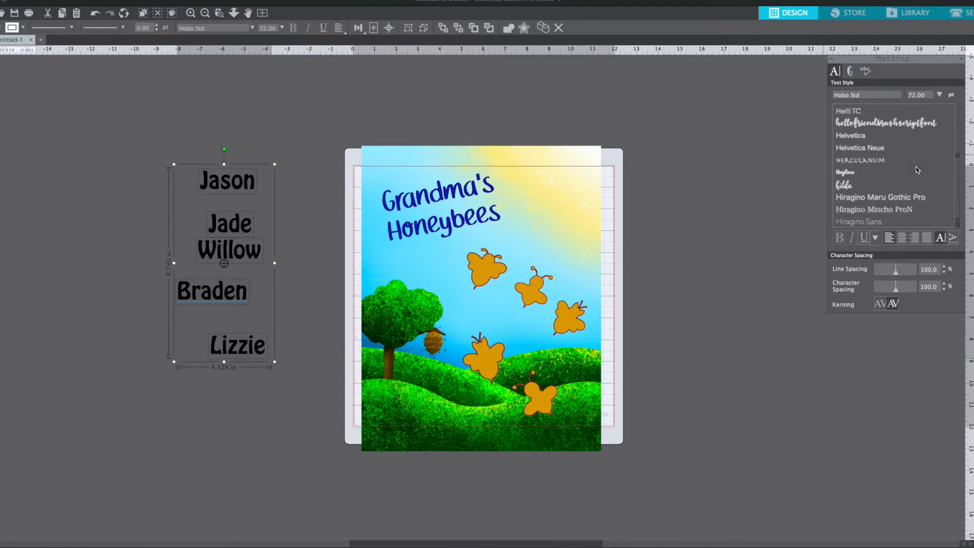
{"action": "left_click", "coordinate": [851, 191]}
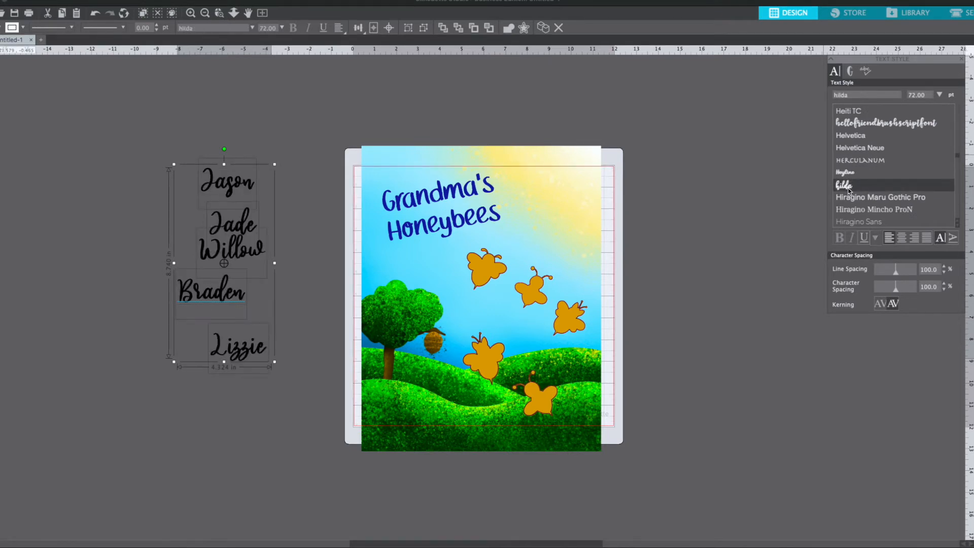
{"action": "left_click", "coordinate": [883, 125]}
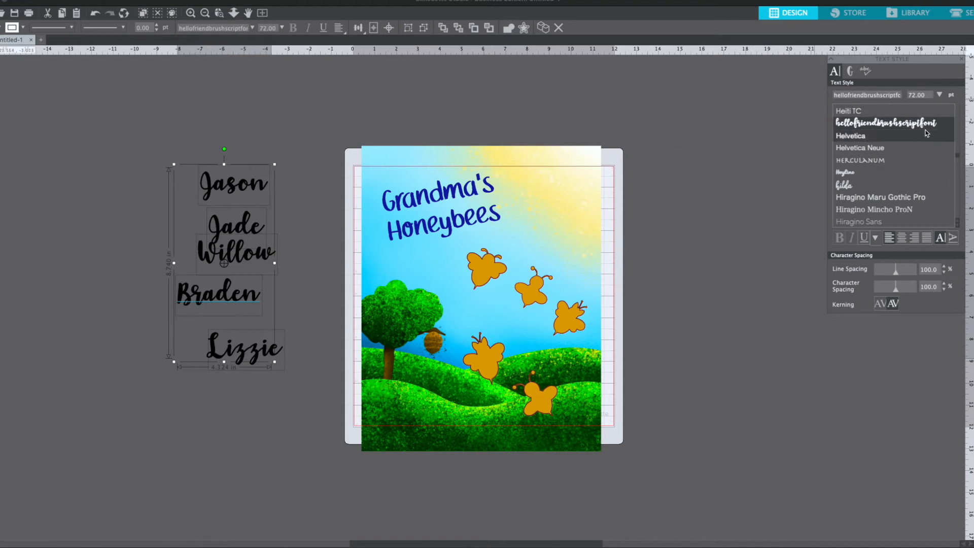
{"action": "left_click", "coordinate": [744, 153]}
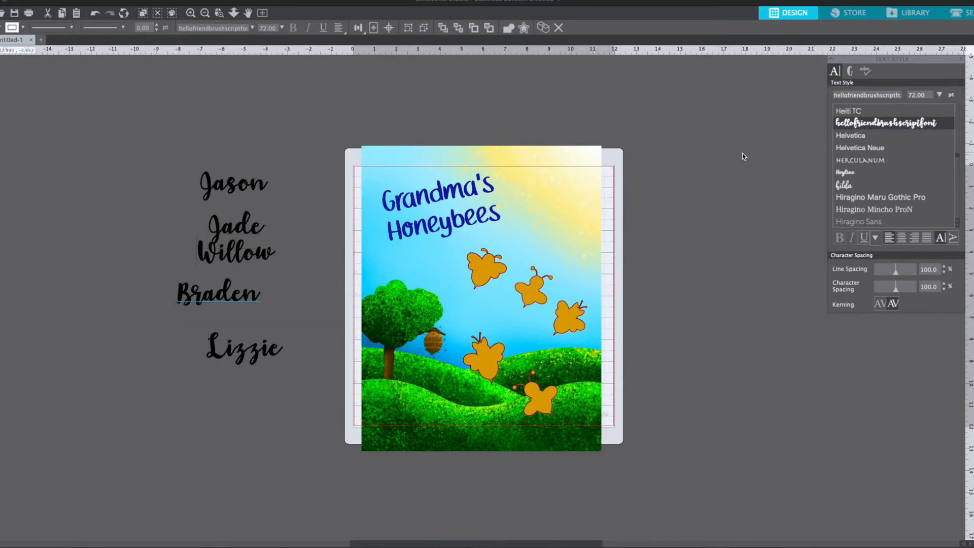
Shrink the topmost name to about 1.65 in wide and place it on the rightmost bee.
{"action": "left_click", "coordinate": [233, 185]}
{"action": "left_click_drag", "start_coordinate": [276, 166], "coordinate": [681, 226]}
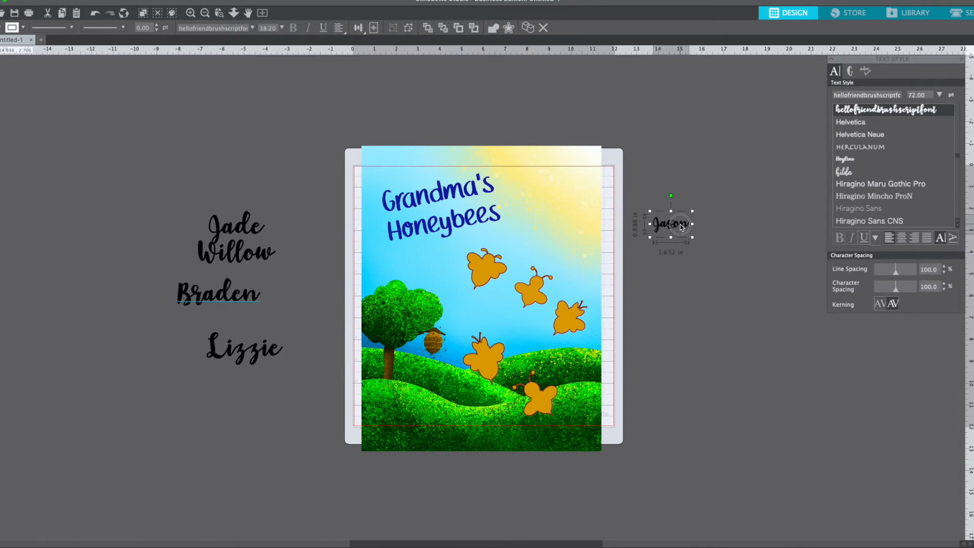
{"action": "left_click_drag", "start_coordinate": [681, 227], "coordinate": [581, 319]}
{"action": "left_click", "coordinate": [695, 324]}
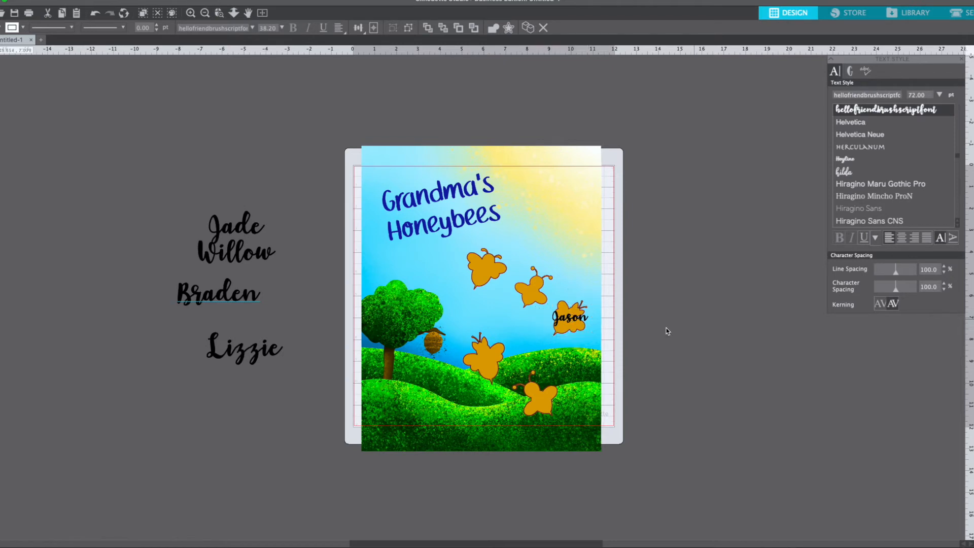
Rotate the name on the rightmost bee counterclockwise to follow the bee's slant and shift it slightly down.
{"action": "left_click", "coordinate": [571, 319]}
{"action": "left_click_drag", "start_coordinate": [588, 282], "coordinate": [589, 307]}
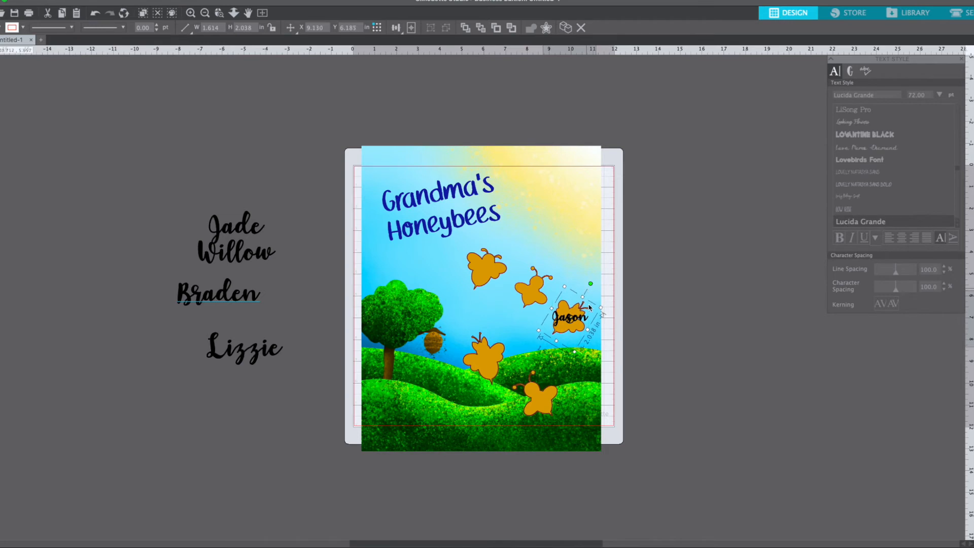
{"action": "left_click", "coordinate": [559, 326]}
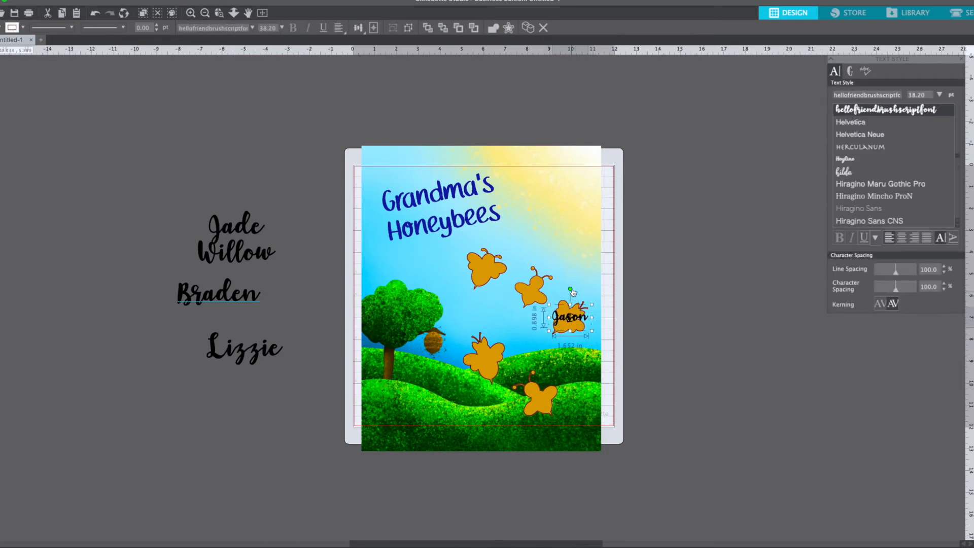
{"action": "left_click", "coordinate": [572, 287]}
{"action": "left_click", "coordinate": [562, 322]}
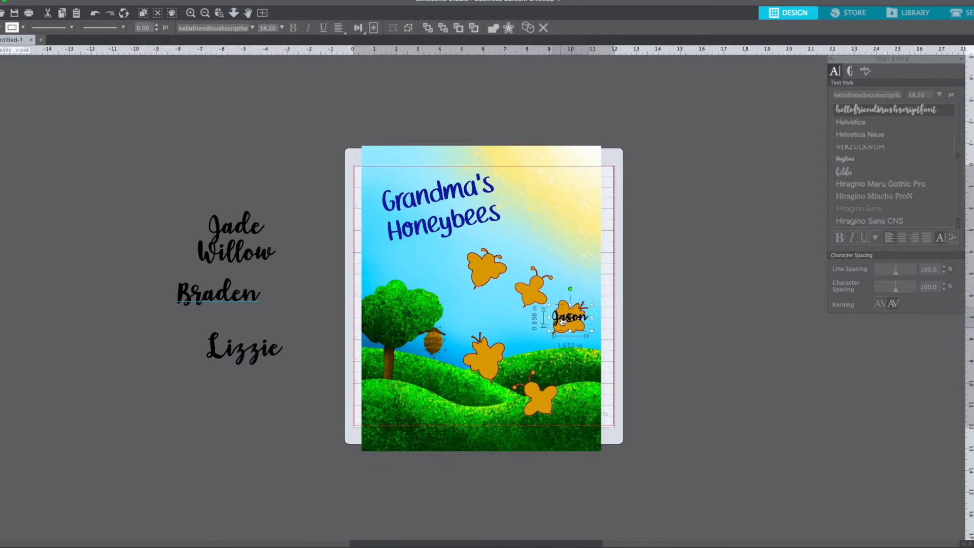
{"action": "left_click_drag", "start_coordinate": [570, 288], "coordinate": [557, 293]}
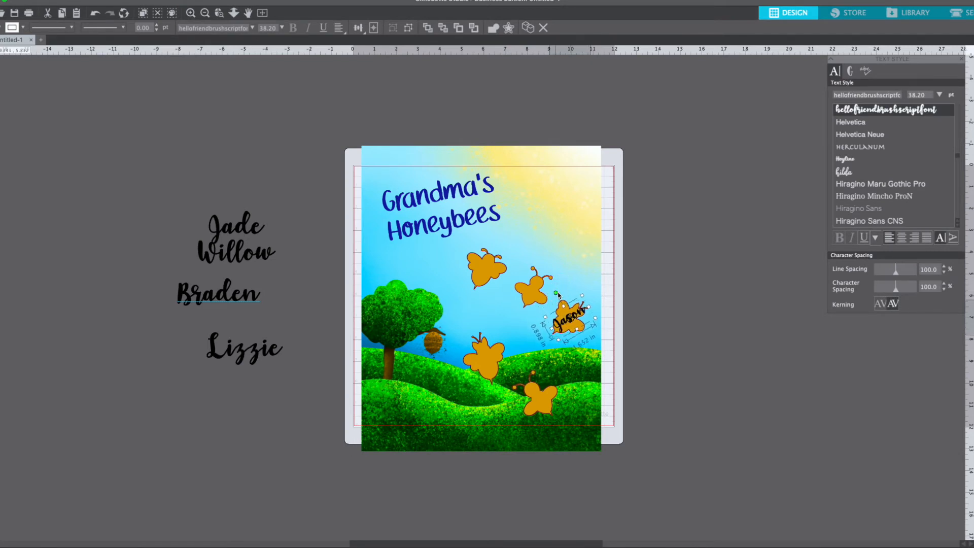
{"action": "left_click_drag", "start_coordinate": [566, 325], "coordinate": [564, 328]}
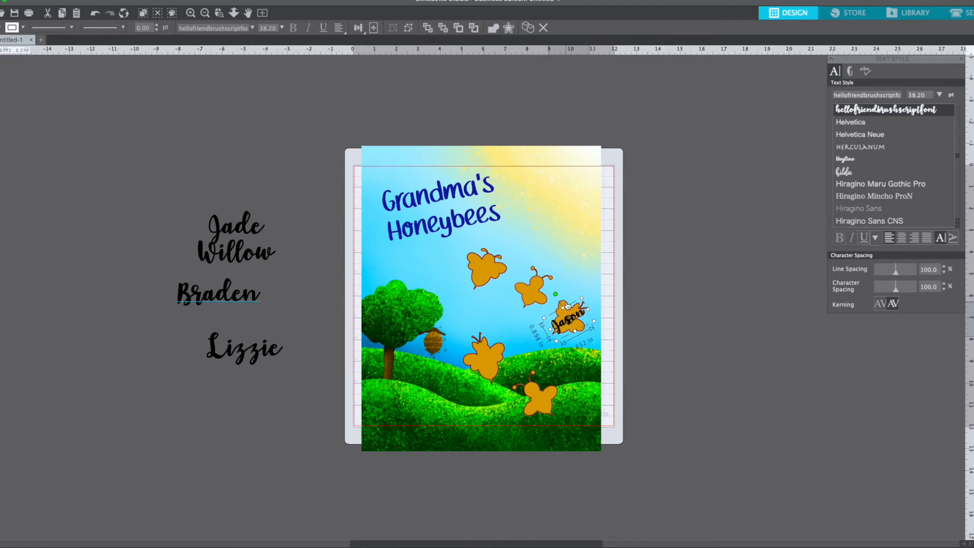
Enlarge the rightmost bee to about 1.8 by 2.3 in and shift the background picture slightly up and right.
{"action": "left_click", "coordinate": [567, 305]}
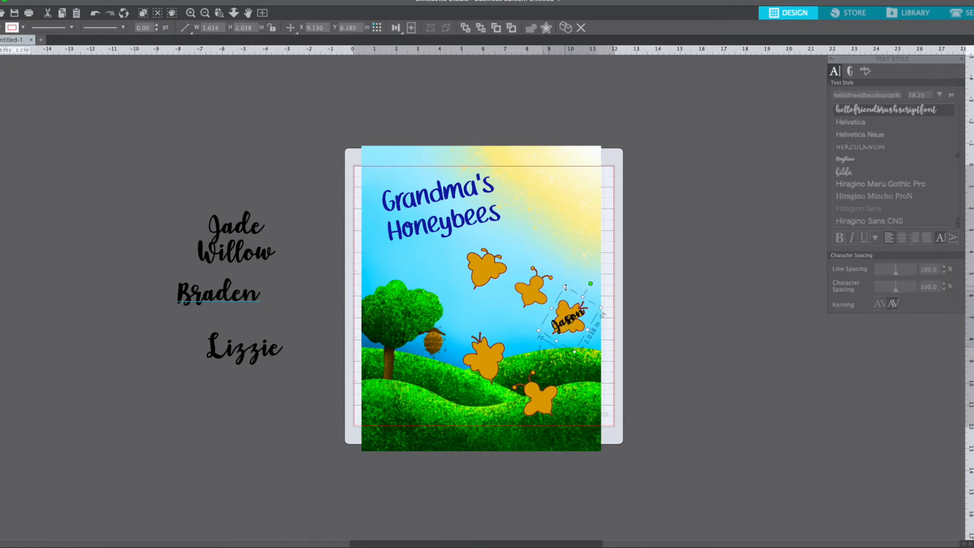
{"action": "left_click_drag", "start_coordinate": [566, 287], "coordinate": [564, 279]}
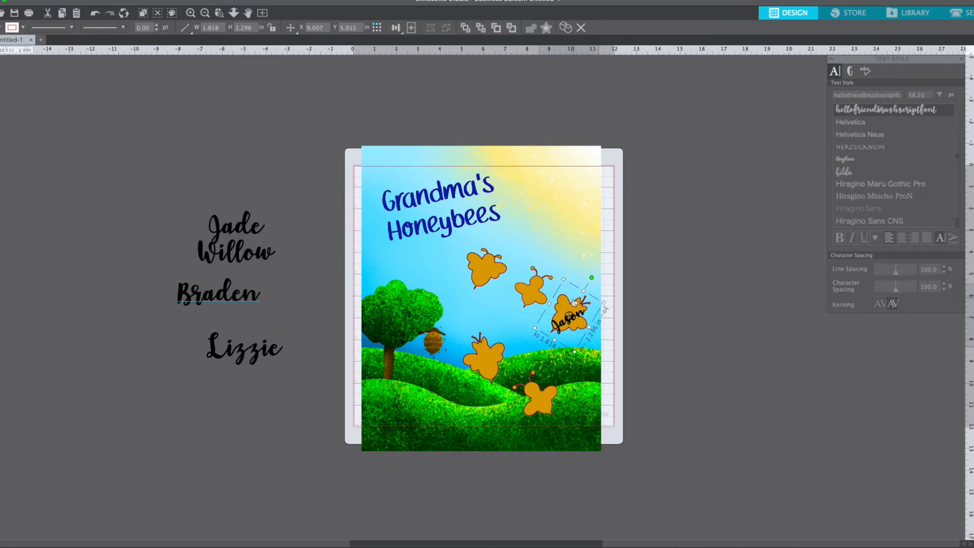
{"action": "left_click", "coordinate": [573, 303]}
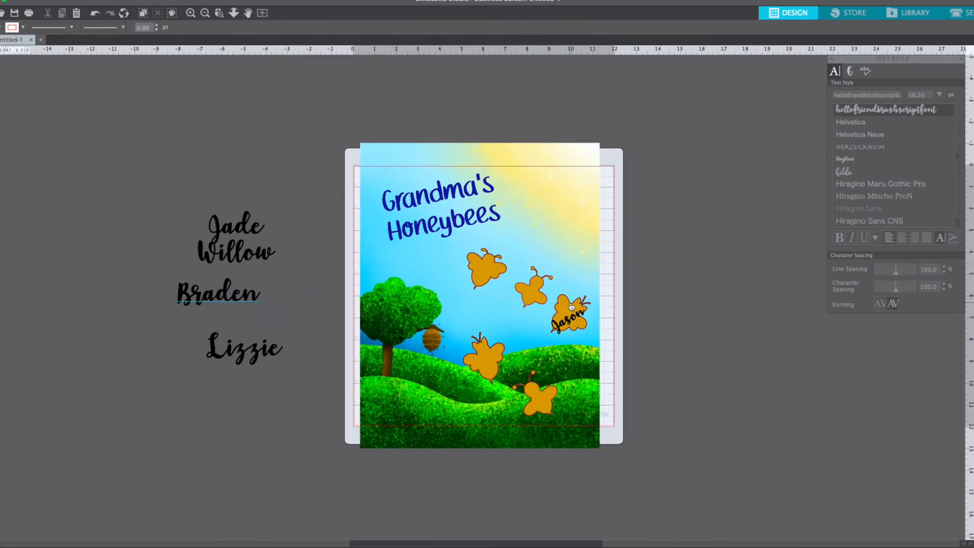
{"action": "left_click_drag", "start_coordinate": [571, 307], "coordinate": [575, 305]}
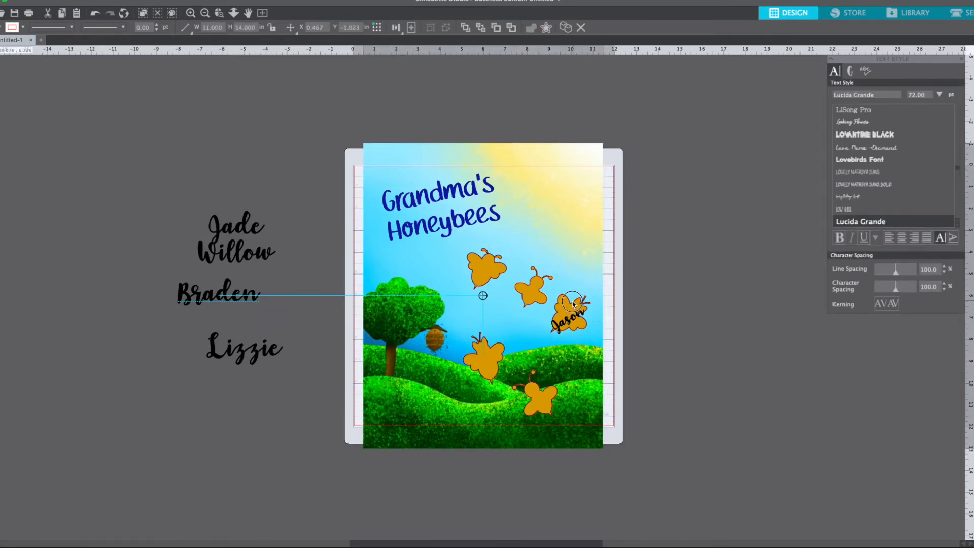
{"action": "right_click", "coordinate": [583, 274]}
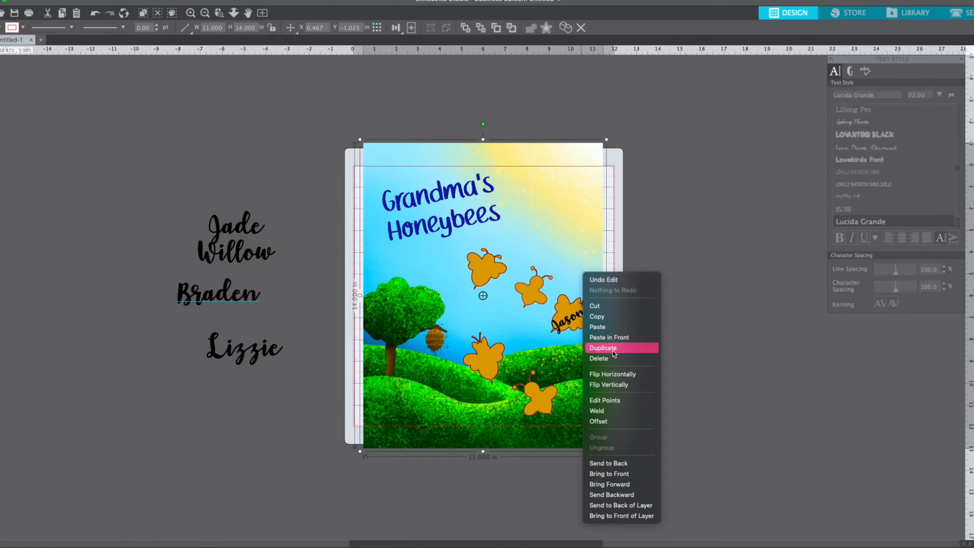
{"action": "left_click", "coordinate": [676, 358]}
Move the tilted name slightly up so it sits centred on the enlarged bee.
{"action": "left_click", "coordinate": [582, 325]}
{"action": "left_click_drag", "start_coordinate": [581, 323], "coordinate": [577, 315]}
{"action": "left_click", "coordinate": [641, 303]}
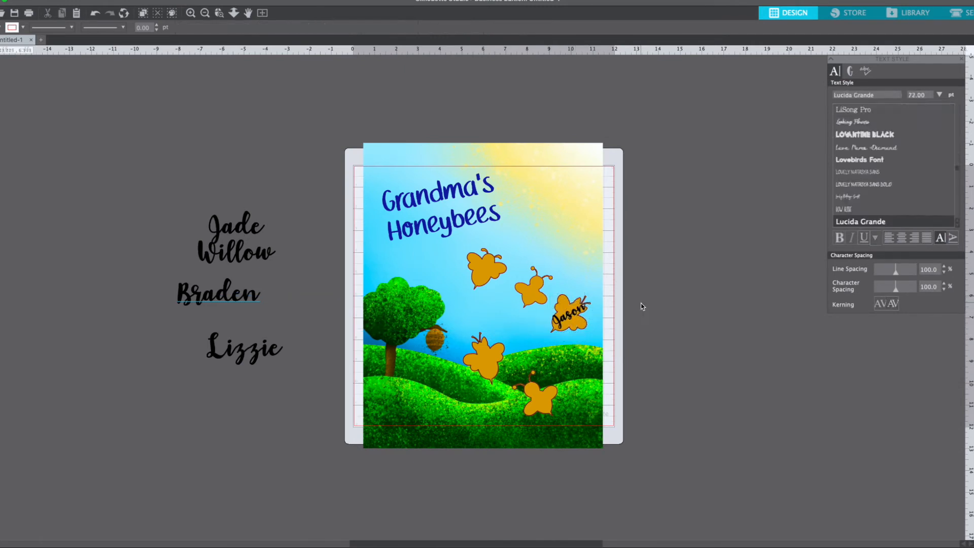
Try a yellow fill on the bee under the name, and switch back to its original fill.
{"action": "left_click", "coordinate": [586, 327]}
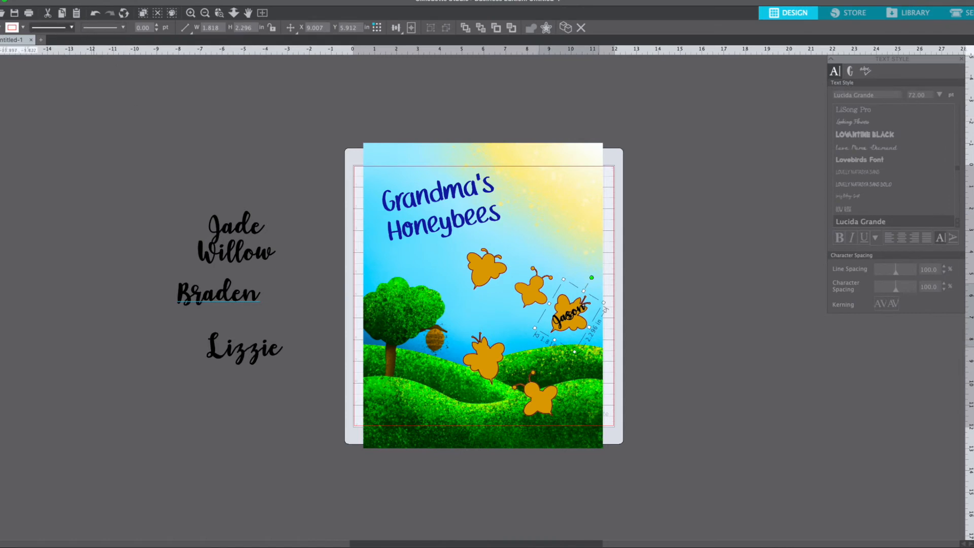
{"action": "left_click", "coordinate": [23, 27]}
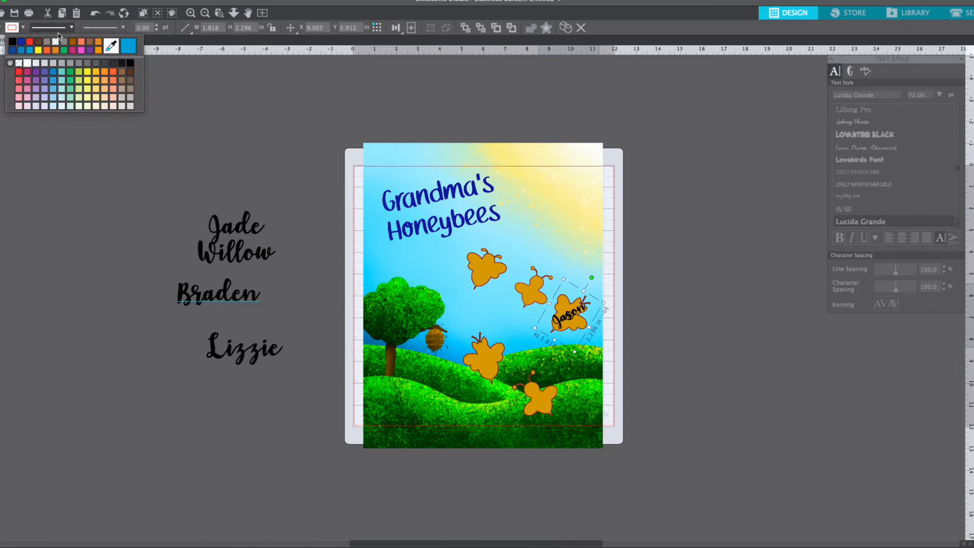
{"action": "left_click", "coordinate": [40, 51]}
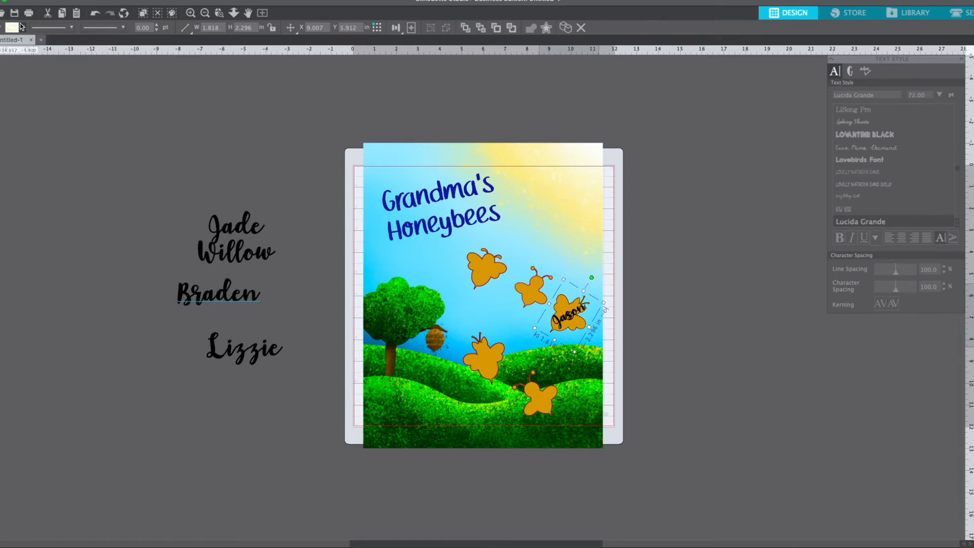
{"action": "left_click", "coordinate": [23, 28]}
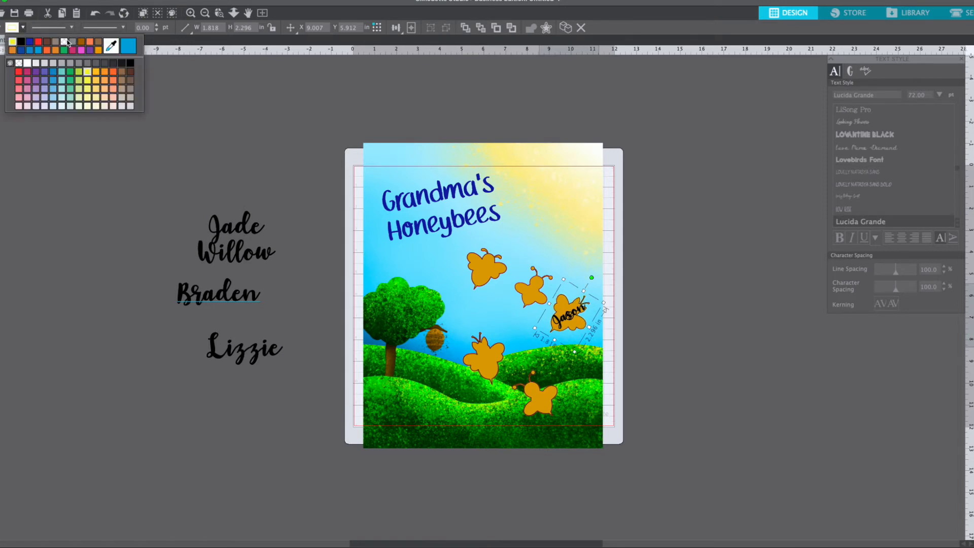
{"action": "left_click", "coordinate": [65, 42]}
{"action": "left_click", "coordinate": [191, 163]}
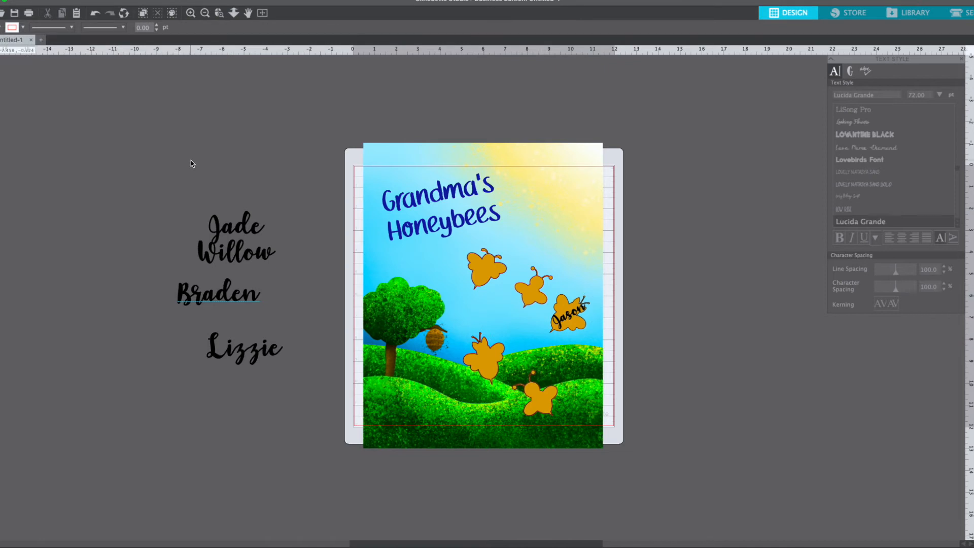
Shrink the name on the rightmost bee so it fits within the bee's body, keeping its slant.
{"action": "left_click", "coordinate": [569, 320]}
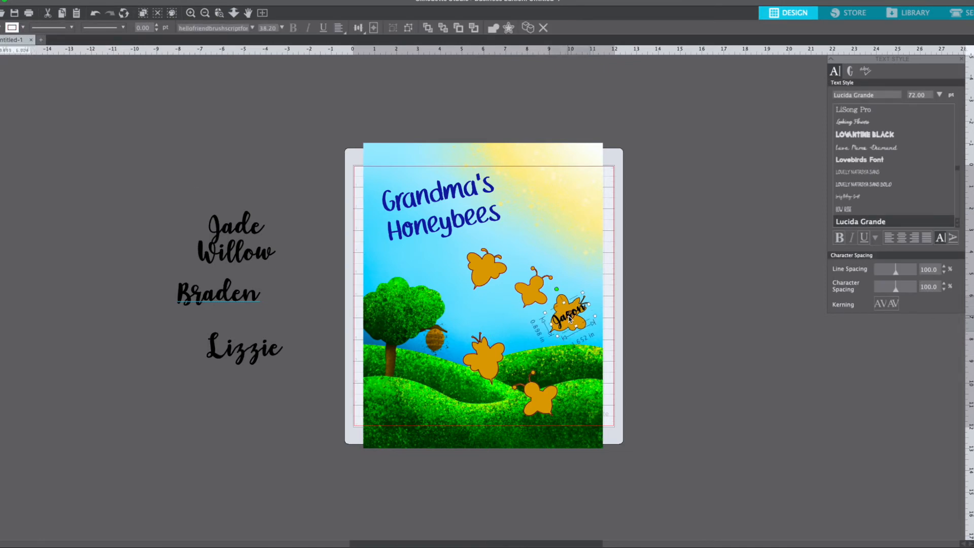
{"action": "left_click_drag", "start_coordinate": [557, 289], "coordinate": [573, 310]}
{"action": "left_click", "coordinate": [647, 302]}
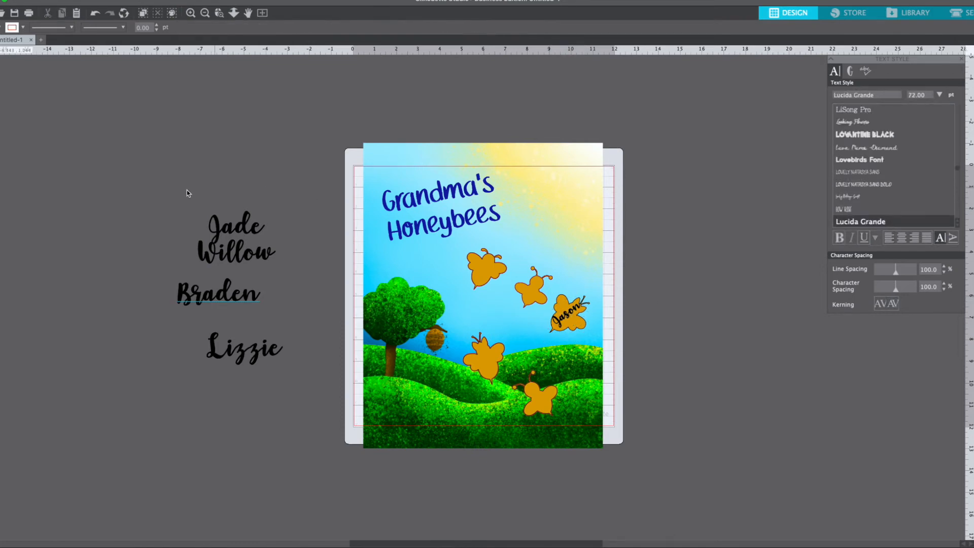
Shrink the topmost remaining name to about 1.35 in wide, tilt it clockwise and place it on the bee beneath the title.
{"action": "left_click", "coordinate": [254, 229]}
{"action": "left_click_drag", "start_coordinate": [268, 205], "coordinate": [466, 273]}
{"action": "left_click", "coordinate": [482, 268]}
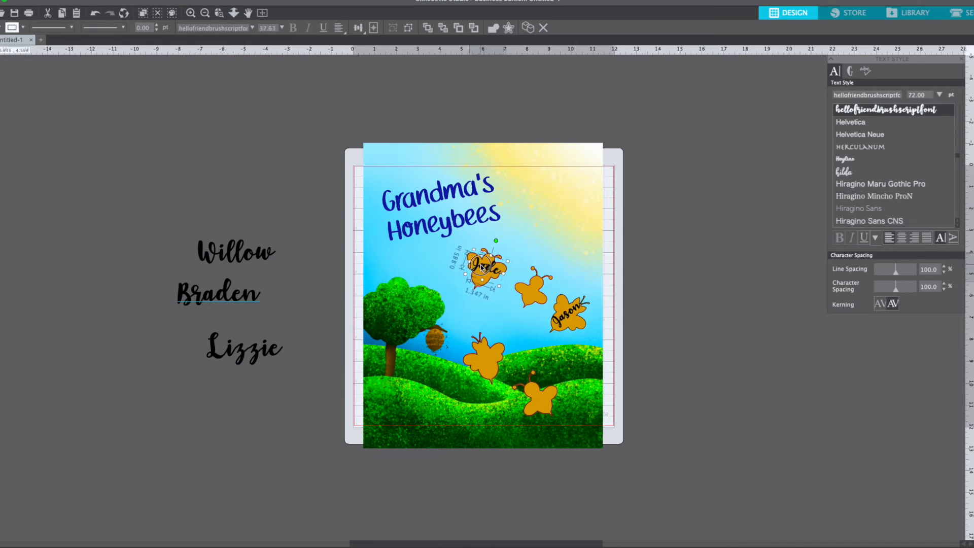
Ease the clockwise tilt of the name on the bee beneath the title slightly, and nudge it right to centre it.
{"action": "left_click_drag", "start_coordinate": [497, 242], "coordinate": [495, 240]}
{"action": "key", "text": "Right"}
{"action": "key", "text": "Right"}
{"action": "key", "text": "Right"}
{"action": "key", "text": "Right"}
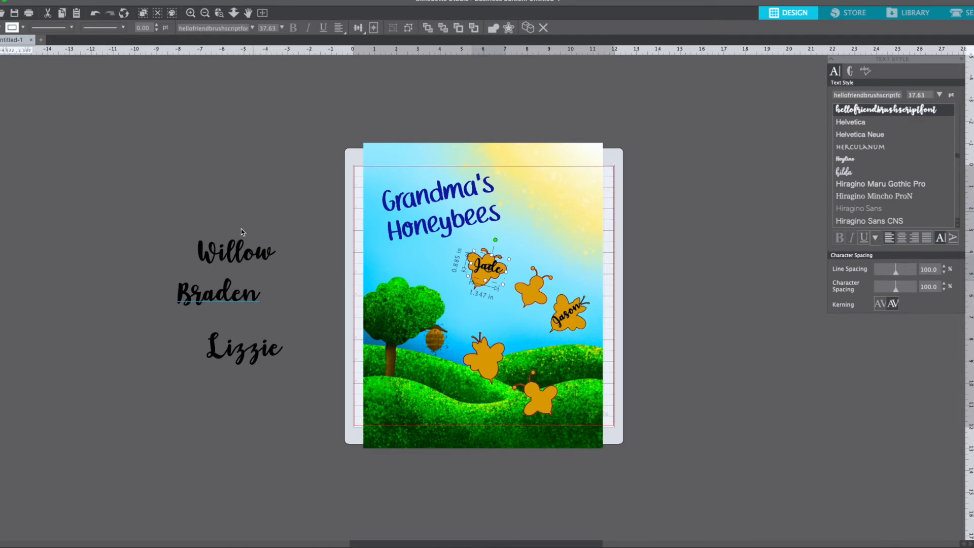
Shrink the middle name beside the page to about 28 pt and place it, slightly tilted, on the lower-left bee above the hills.
{"action": "left_click", "coordinate": [227, 302]}
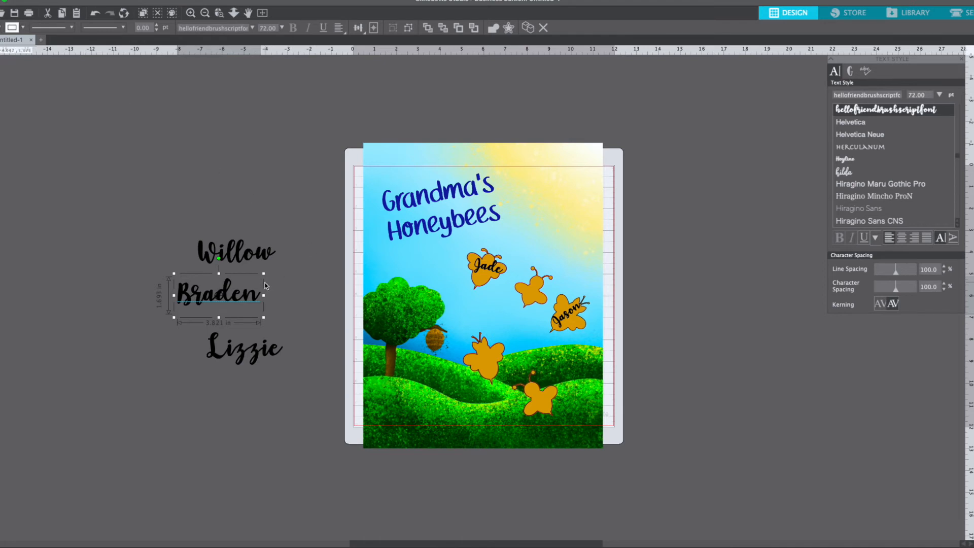
{"action": "left_click_drag", "start_coordinate": [263, 276], "coordinate": [479, 337]}
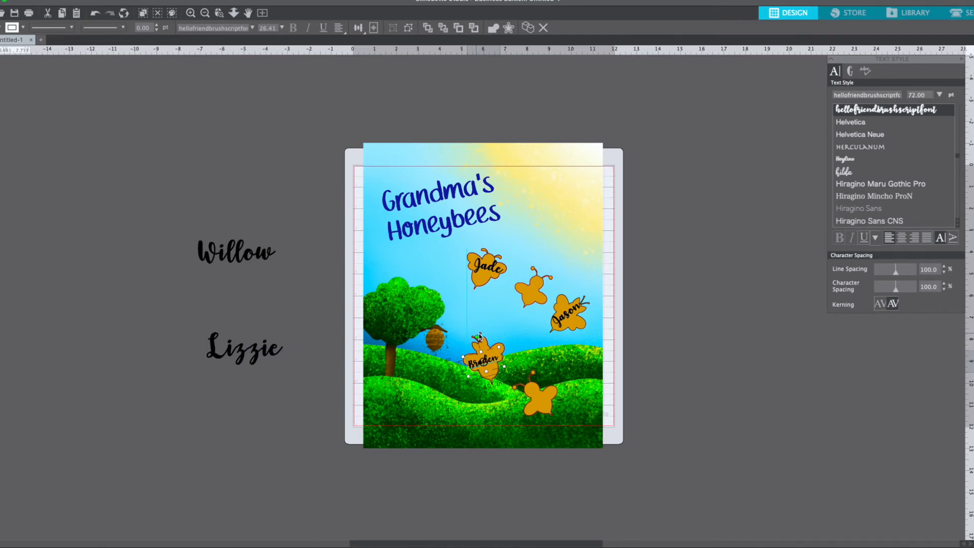
{"action": "left_click", "coordinate": [492, 359]}
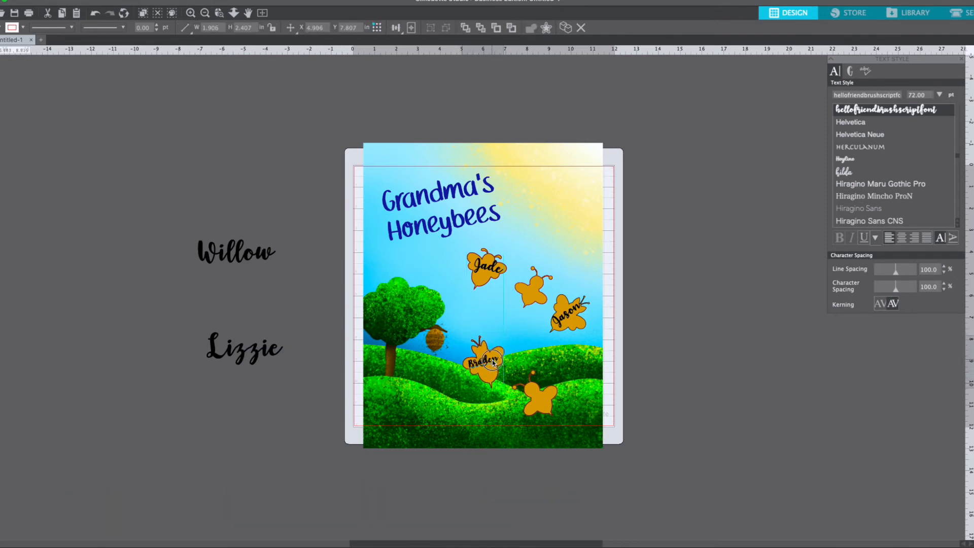
{"action": "left_click", "coordinate": [493, 362]}
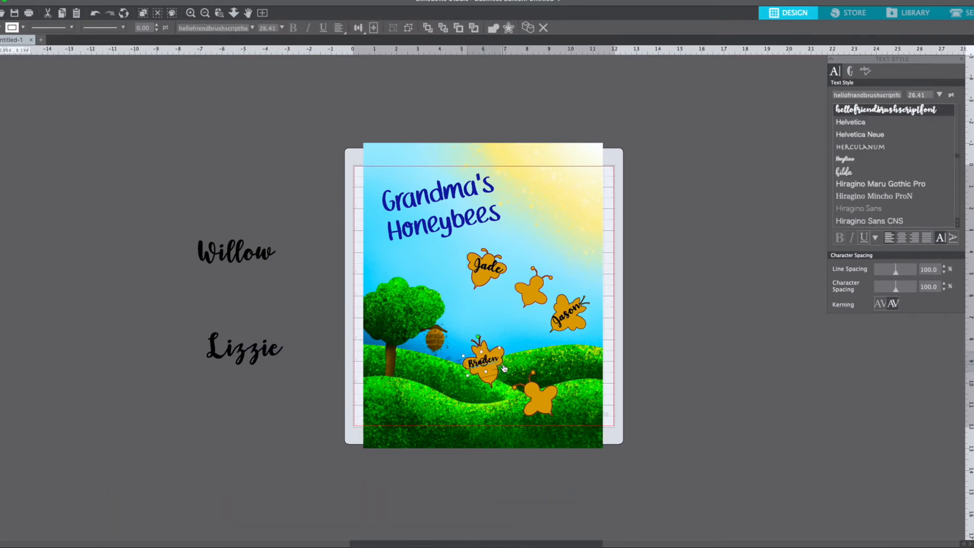
{"action": "left_click_drag", "start_coordinate": [503, 366], "coordinate": [506, 370]}
{"action": "left_click", "coordinate": [668, 357]}
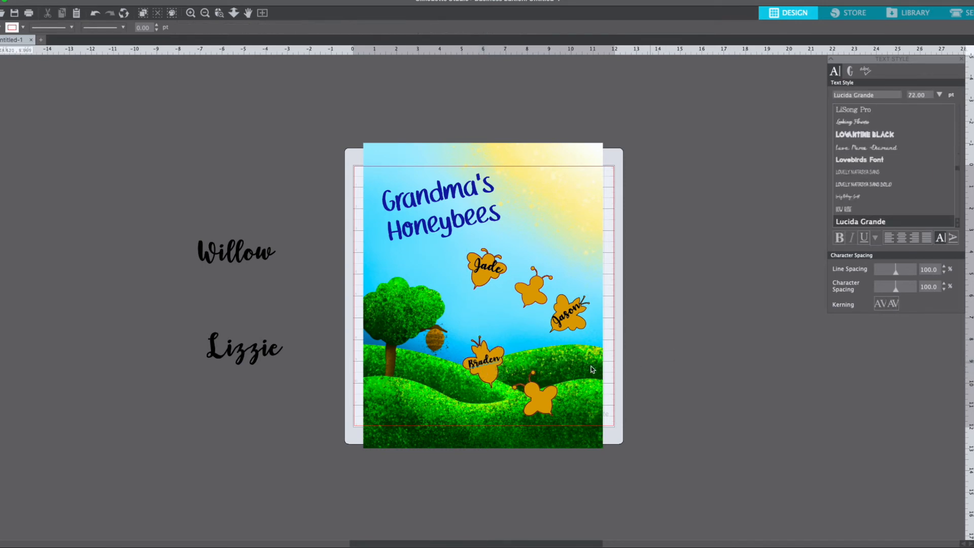
Rotate the lower-left bee's name steeply clockwise at about 30 pt, and turn the bee under it slightly counterclockwise.
{"action": "left_click", "coordinate": [487, 360]}
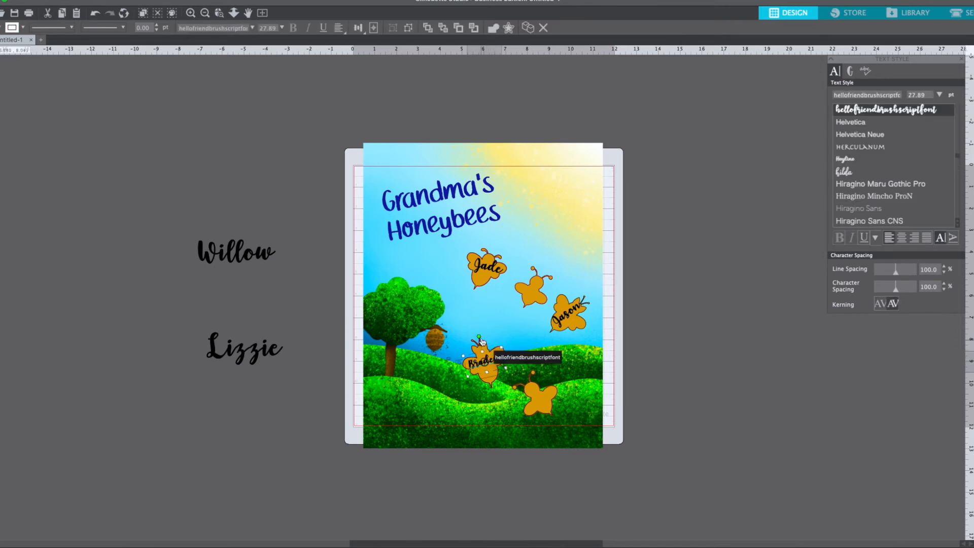
{"action": "left_click_drag", "start_coordinate": [491, 342], "coordinate": [490, 382]}
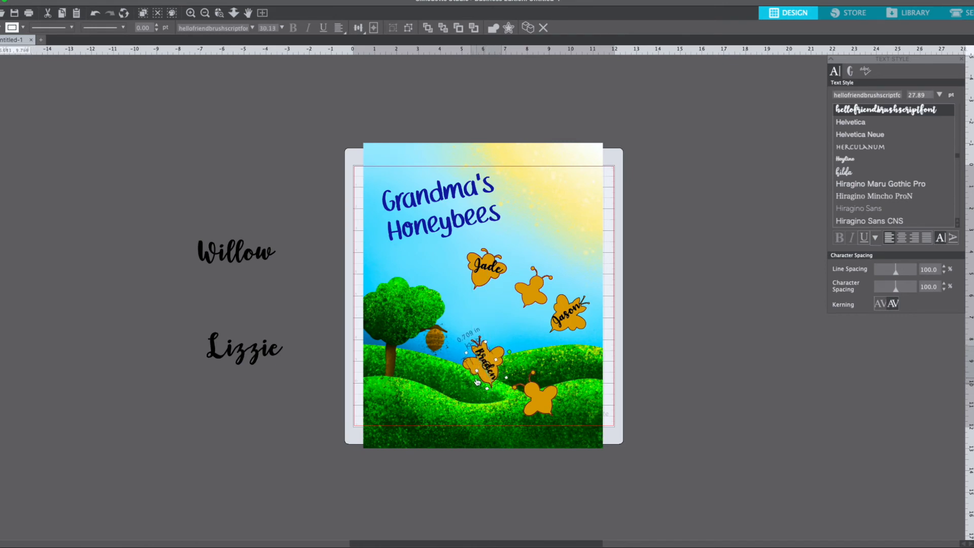
{"action": "left_click", "coordinate": [474, 379]}
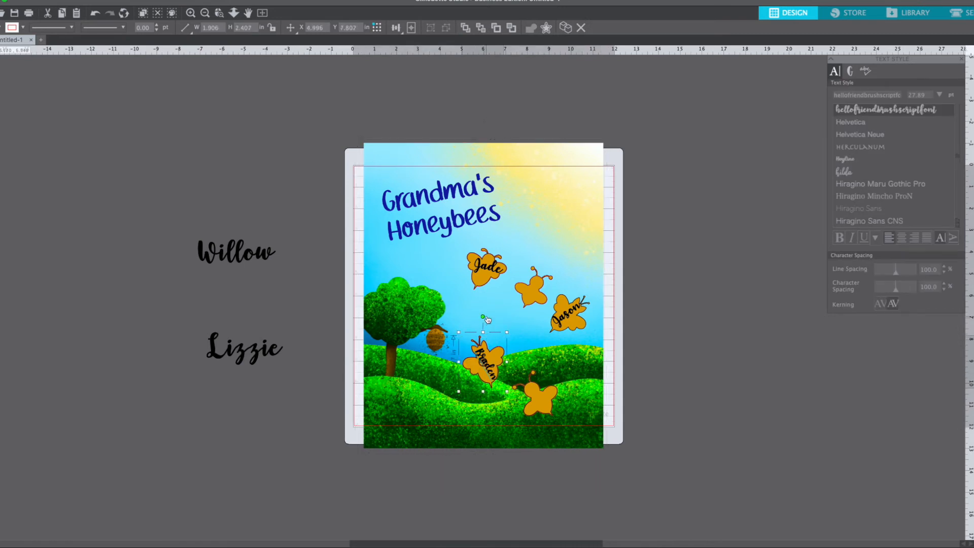
{"action": "left_click_drag", "start_coordinate": [484, 318], "coordinate": [478, 317]}
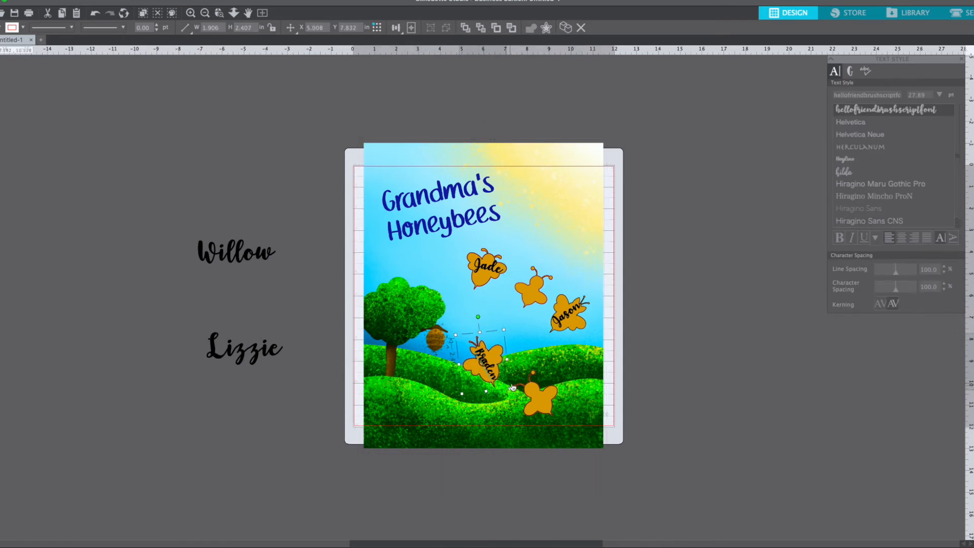
Nudge the steeply tilted name slightly up and right so it sits centred along the lower-left bee's body.
{"action": "left_click", "coordinate": [488, 373]}
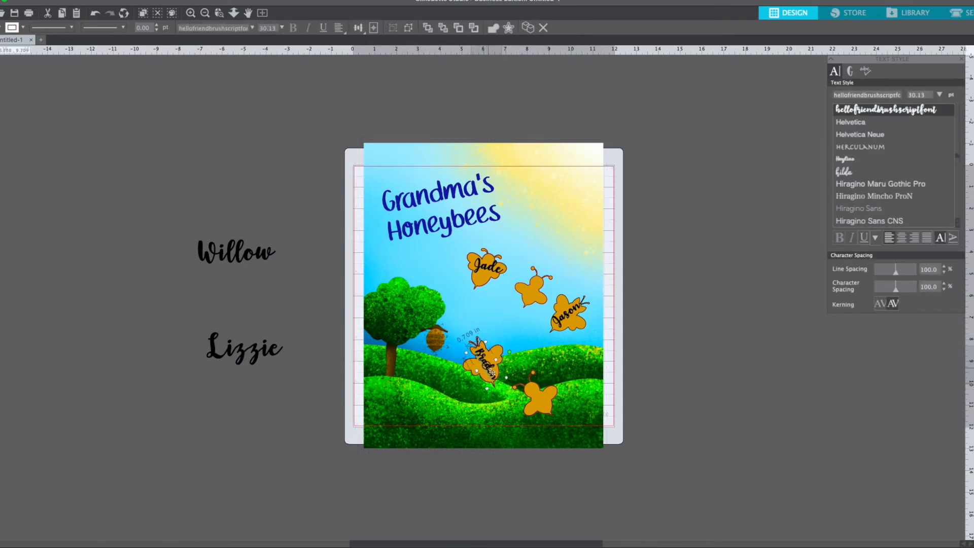
{"action": "left_click_drag", "start_coordinate": [492, 373], "coordinate": [493, 373]}
{"action": "key", "text": "Up"}
{"action": "key", "text": "Right"}
{"action": "key", "text": "Up"}
{"action": "left_click", "coordinate": [642, 315]}
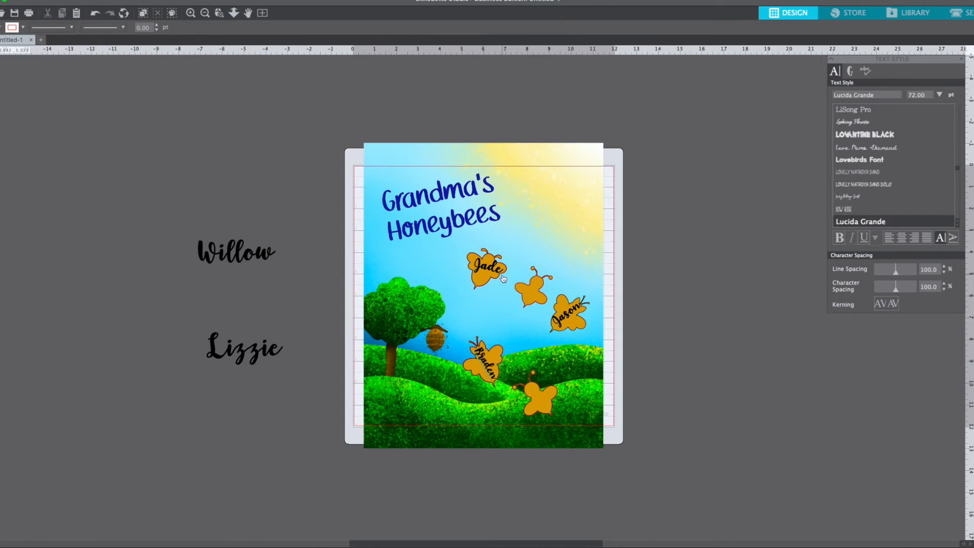
Rotate the name on the bee beneath the title to horizontal and reposition it within the bee's body.
{"action": "left_click", "coordinate": [488, 256]}
{"action": "left_click_drag", "start_coordinate": [496, 239], "coordinate": [484, 273]}
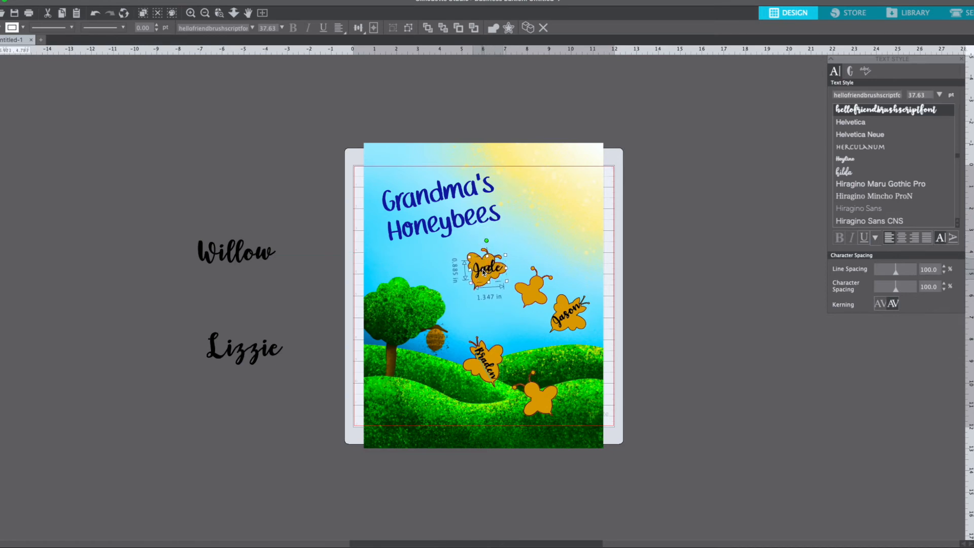
{"action": "left_click", "coordinate": [237, 290]}
Shrink the upper remaining name to about 28 pt, tilt it clockwise and fit it on the lowest bee.
{"action": "left_click", "coordinate": [233, 253]}
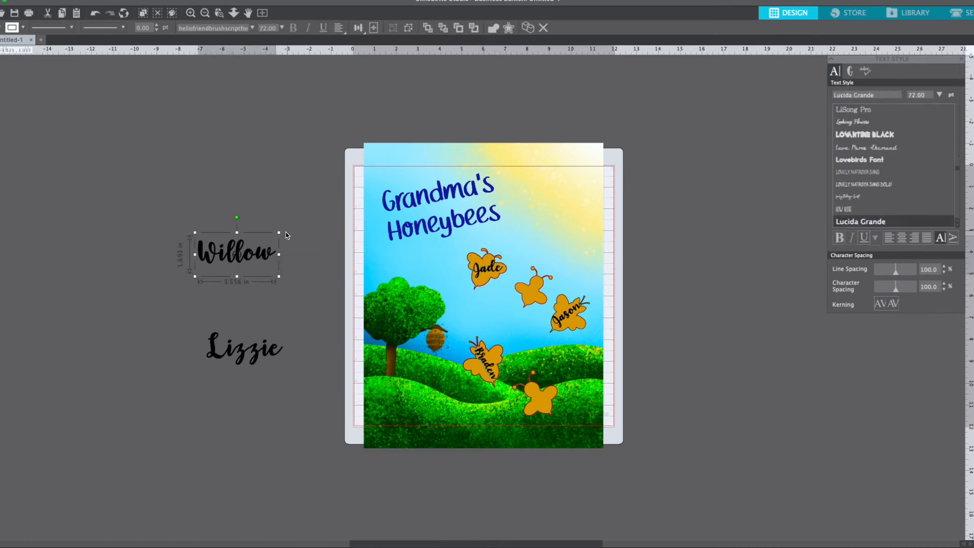
{"action": "left_click_drag", "start_coordinate": [279, 233], "coordinate": [555, 389]}
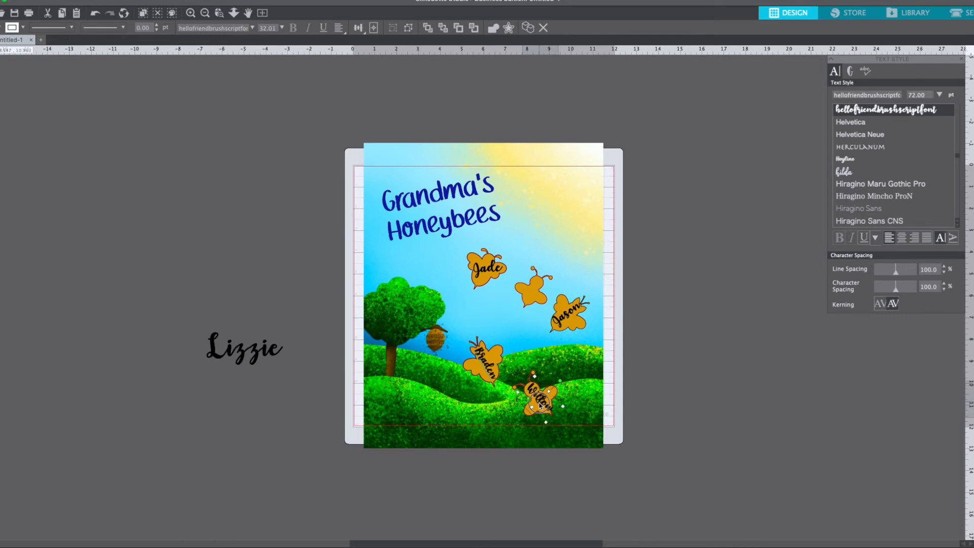
{"action": "left_click_drag", "start_coordinate": [538, 406], "coordinate": [562, 410]}
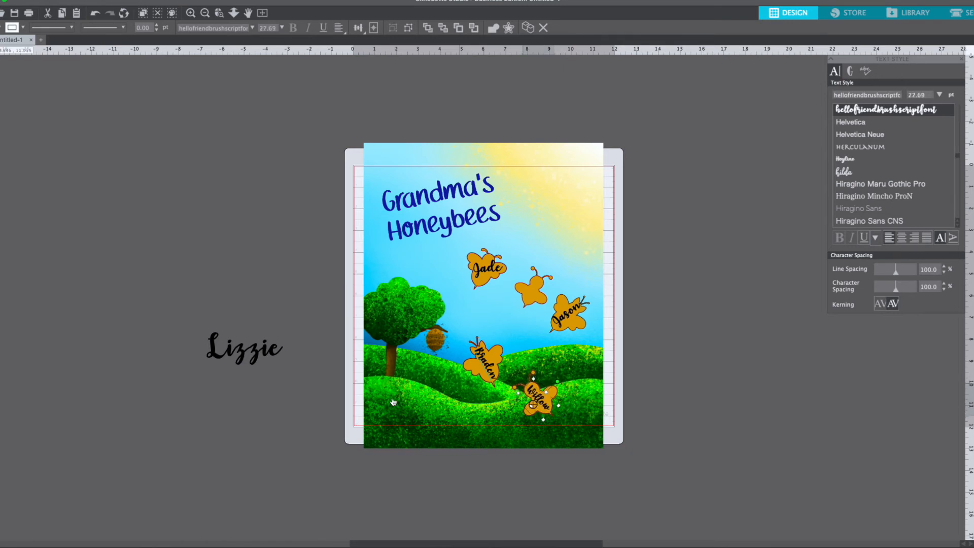
Shrink the last name beside the page to about 1.16 in wide, tilt it clockwise and place it on the empty bee.
{"action": "left_click", "coordinate": [226, 344]}
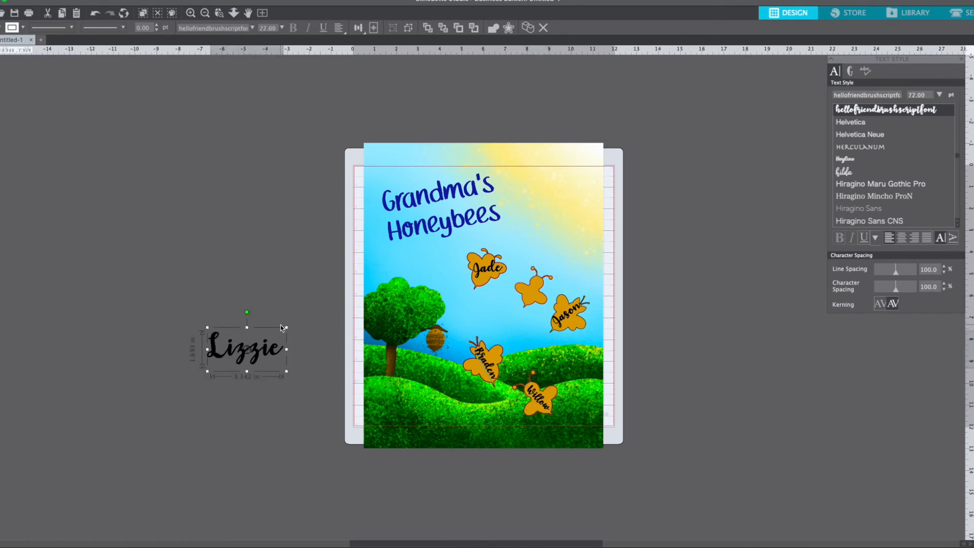
{"action": "left_click_drag", "start_coordinate": [287, 328], "coordinate": [553, 293]}
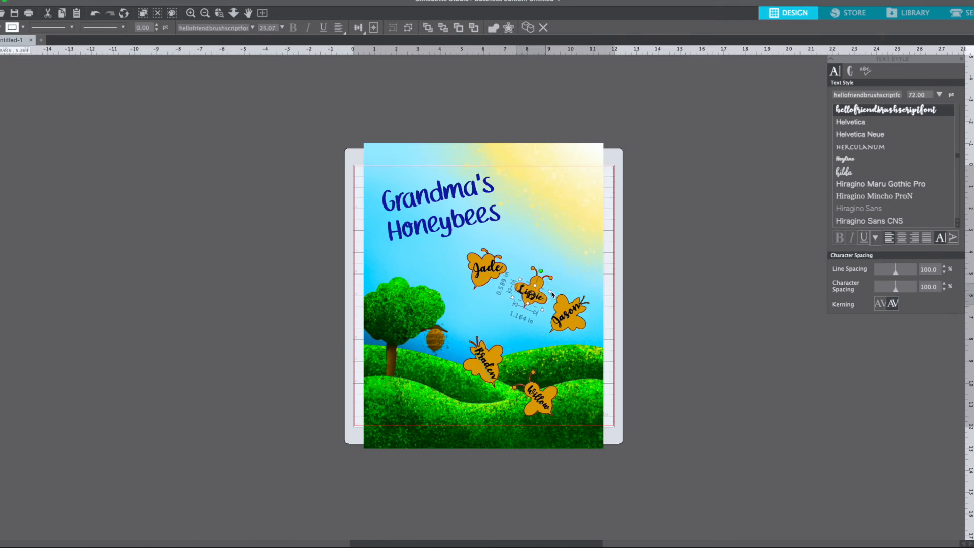
{"action": "left_click", "coordinate": [537, 300]}
{"action": "left_click", "coordinate": [635, 269]}
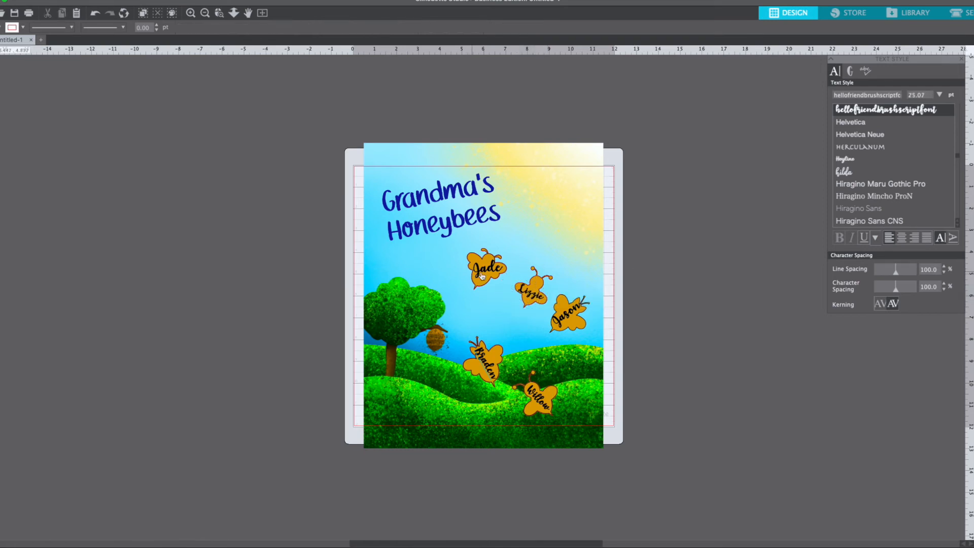
Select the four bees other than the rightmost one together and change their fill colour to match the rightmost bee's look.
{"action": "left_click", "coordinate": [547, 285]}
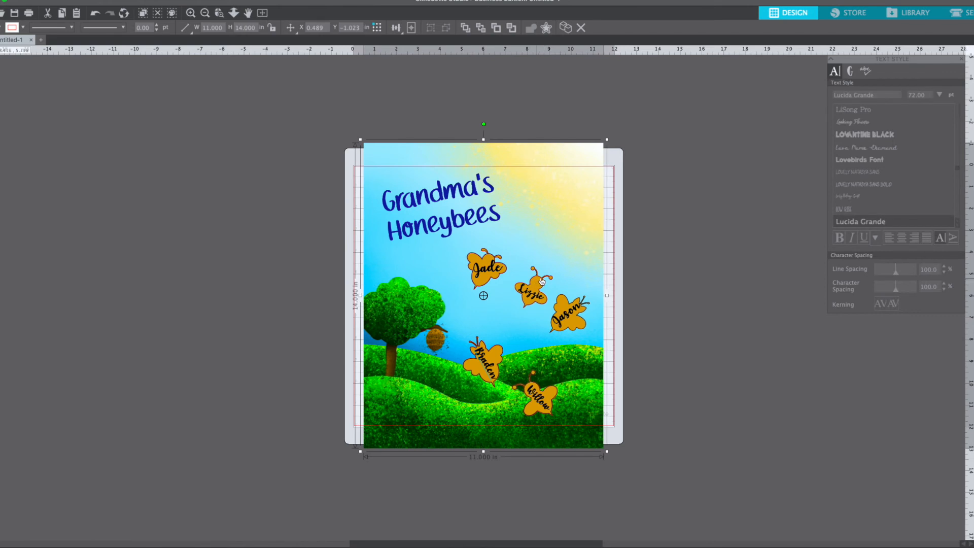
{"action": "left_click", "coordinate": [542, 282]}
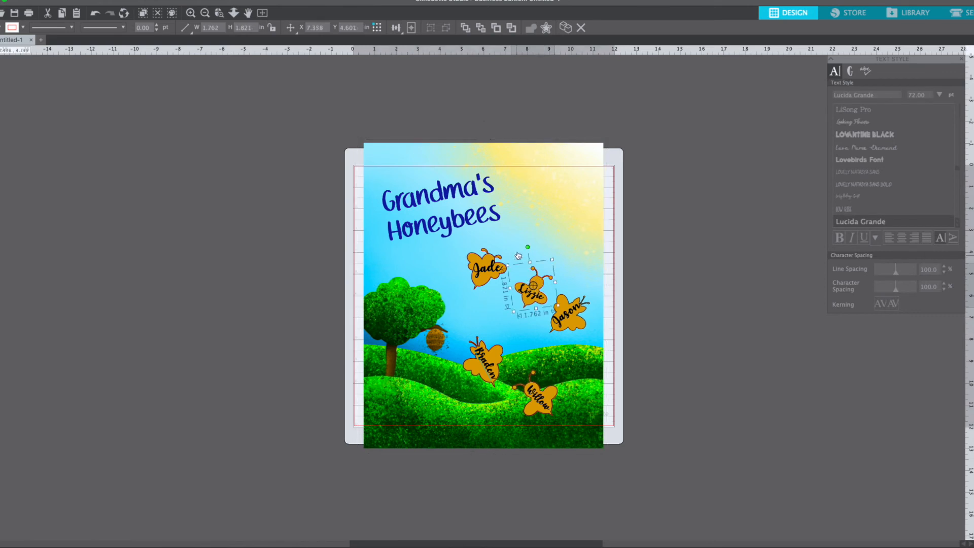
{"action": "left_click", "coordinate": [495, 260]}
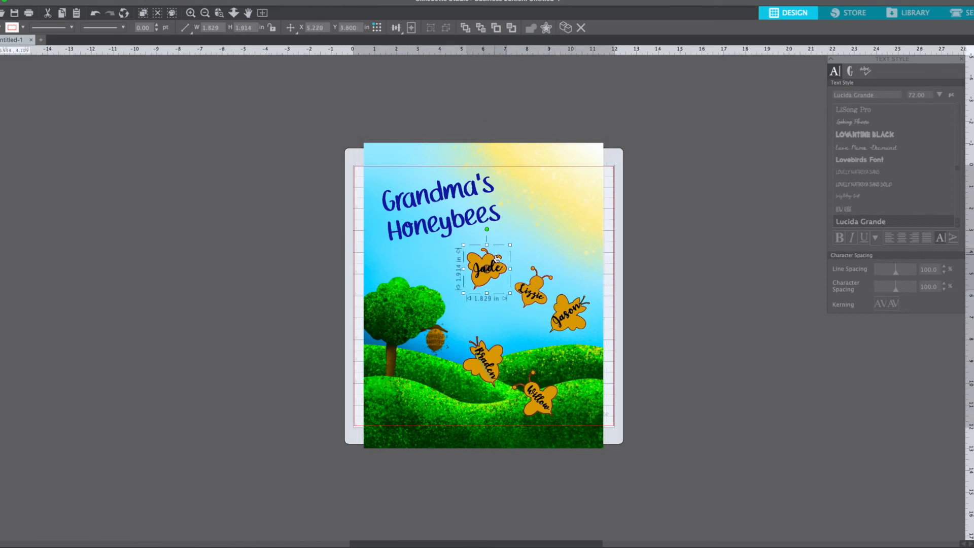
{"action": "left_click", "coordinate": [539, 278], "text": "shift"}
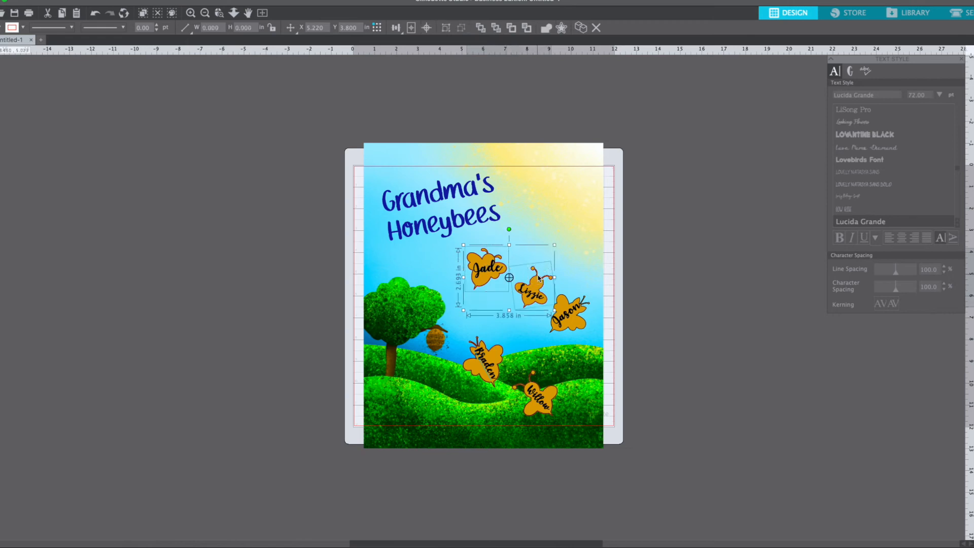
{"action": "left_click", "coordinate": [503, 359], "text": "shift"}
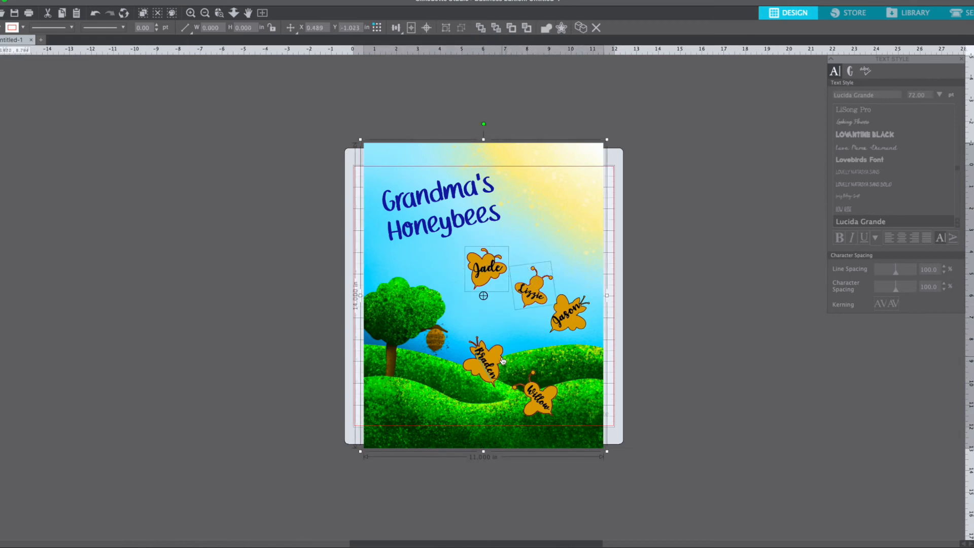
{"action": "left_click", "coordinate": [544, 352], "text": "shift"}
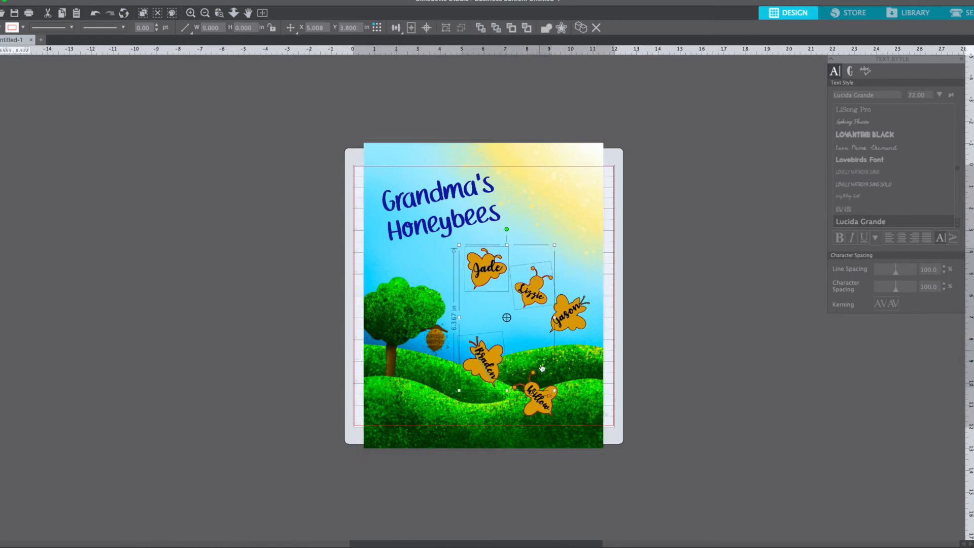
{"action": "left_click", "coordinate": [553, 415]}
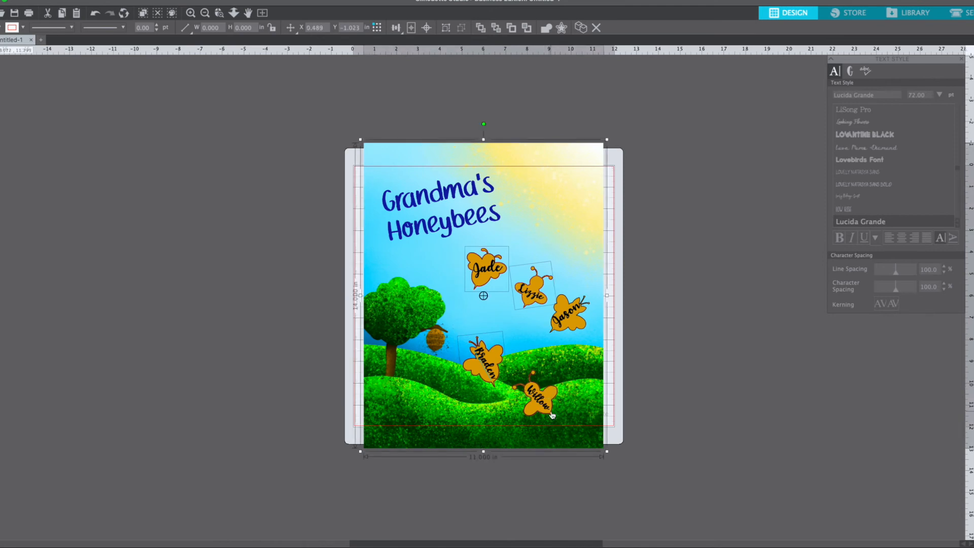
{"action": "left_click", "coordinate": [568, 407], "text": "shift"}
{"action": "left_click", "coordinate": [555, 406], "text": "shift"}
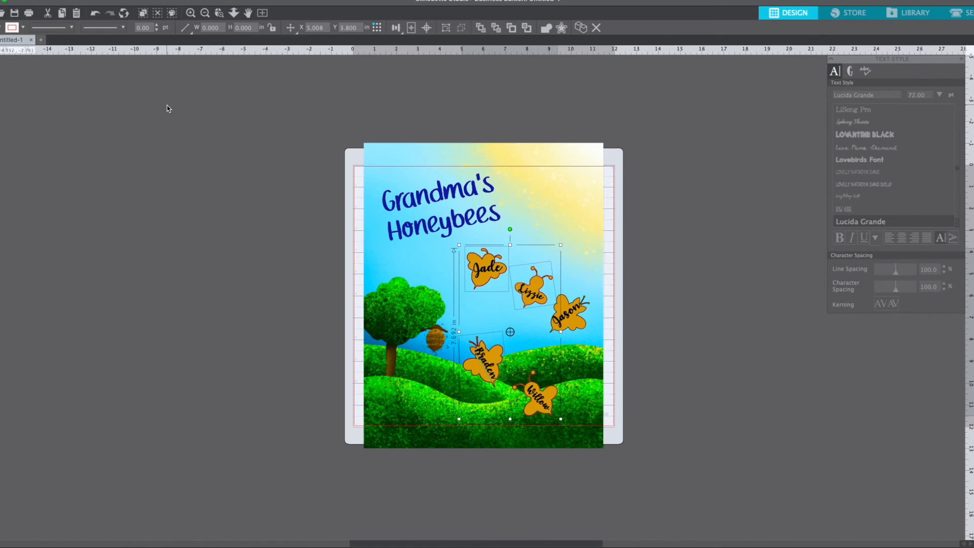
{"action": "left_click", "coordinate": [22, 27]}
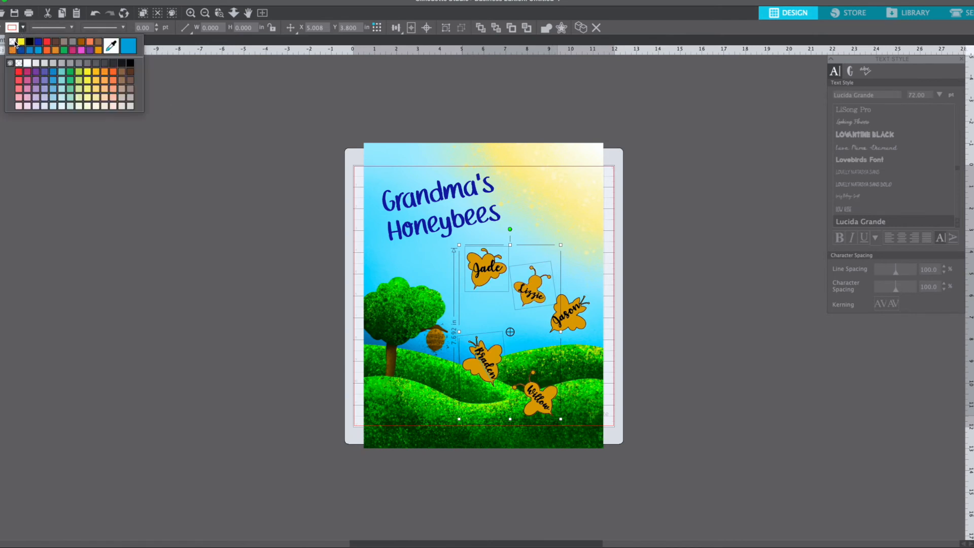
{"action": "left_click", "coordinate": [17, 43]}
{"action": "left_click", "coordinate": [298, 264]}
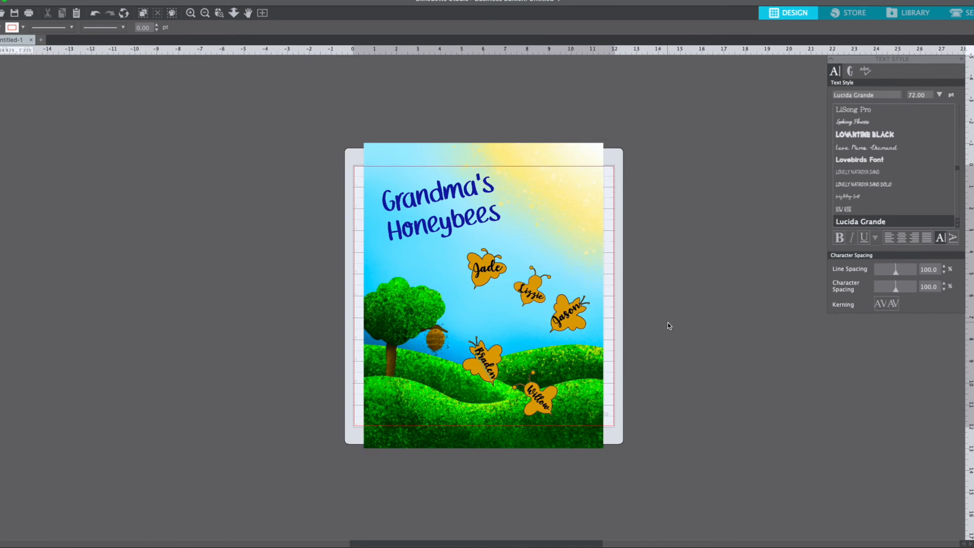
Move the lower-left bee and its name together up into the sky beside the beehive, rotated counterclockwise.
{"action": "left_click", "coordinate": [486, 368]}
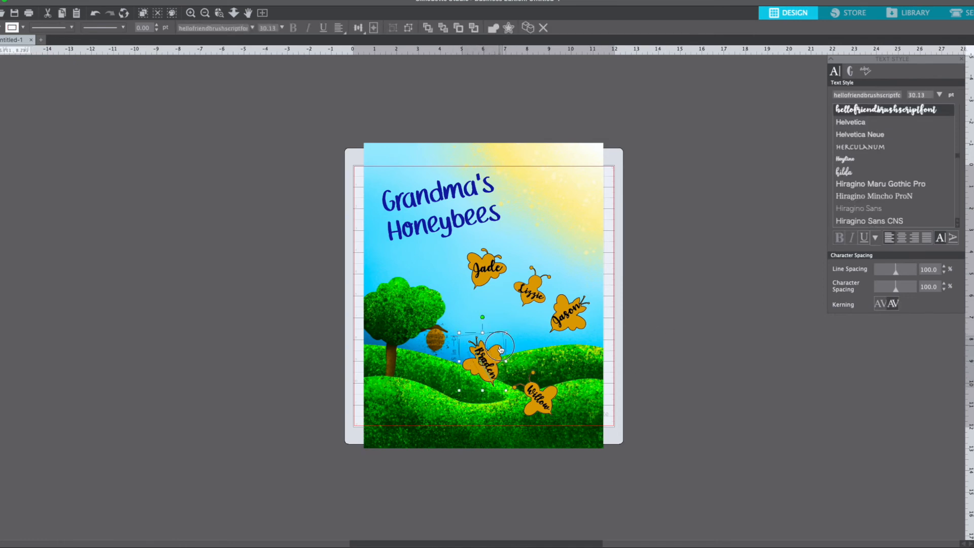
{"action": "left_click", "coordinate": [501, 349]}
{"action": "left_click_drag", "start_coordinate": [500, 349], "coordinate": [506, 332]}
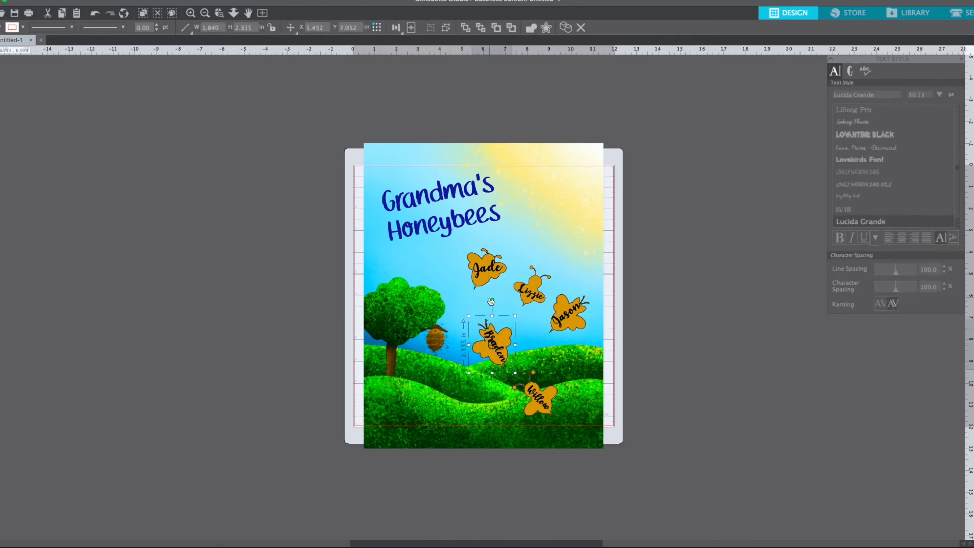
{"action": "left_click_drag", "start_coordinate": [491, 300], "coordinate": [477, 303]}
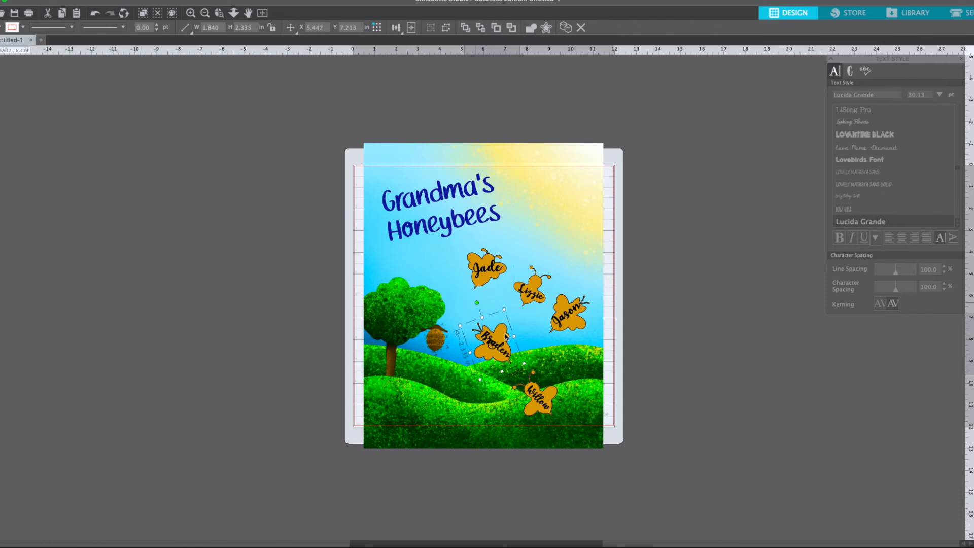
{"action": "left_click_drag", "start_coordinate": [507, 338], "coordinate": [501, 333]}
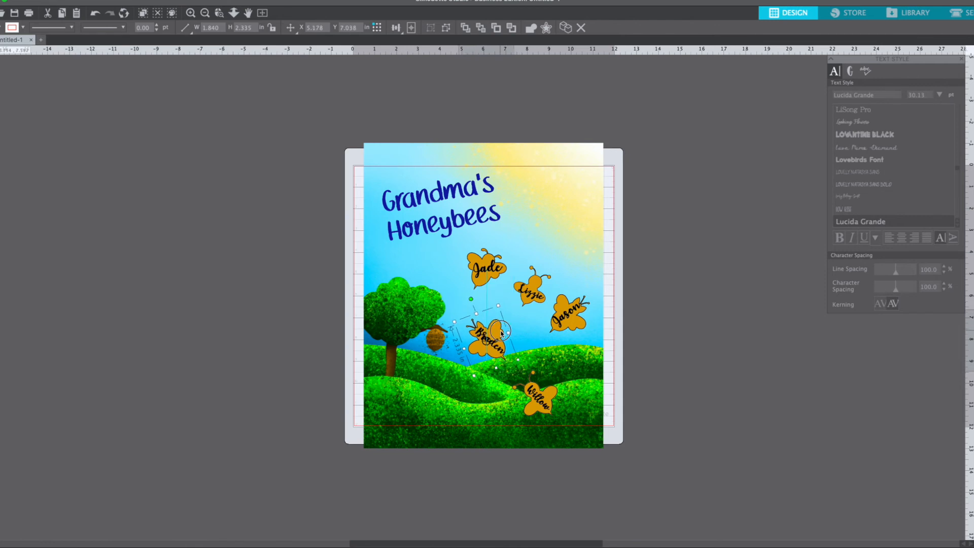
Group the lowest bee with its name and move it slightly up and to the right on the hills.
{"action": "left_click", "coordinate": [543, 405]}
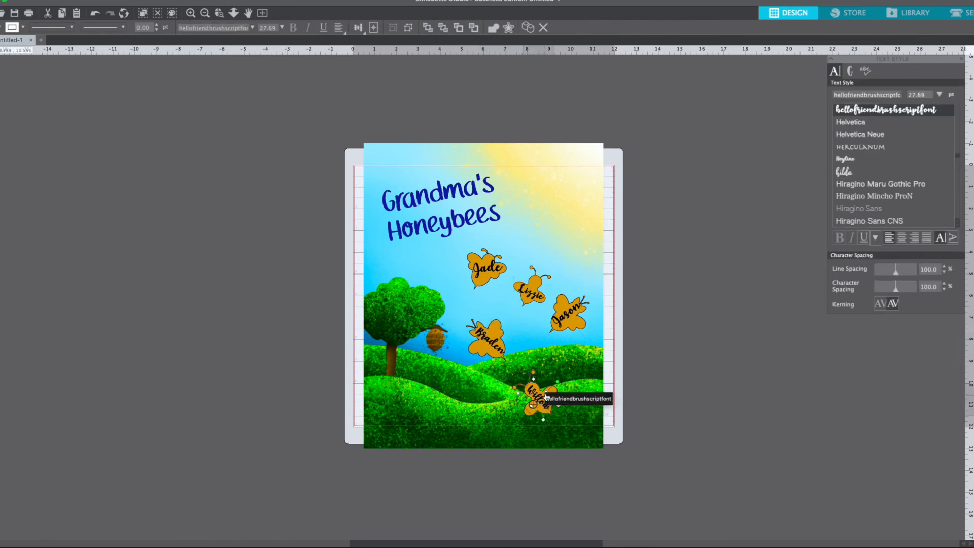
{"action": "left_click", "coordinate": [552, 390]}
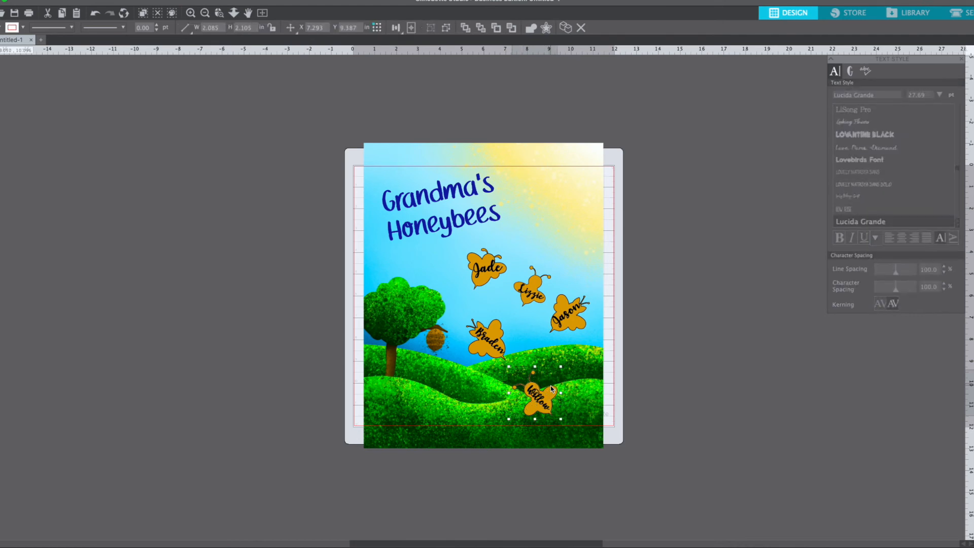
{"action": "left_click_drag", "start_coordinate": [537, 357], "coordinate": [529, 351]}
{"action": "left_click_drag", "start_coordinate": [547, 390], "coordinate": [566, 378]}
Group the rightmost bee with its name, and group the small bee beside it with its own name.
{"action": "left_click", "coordinate": [572, 309]}
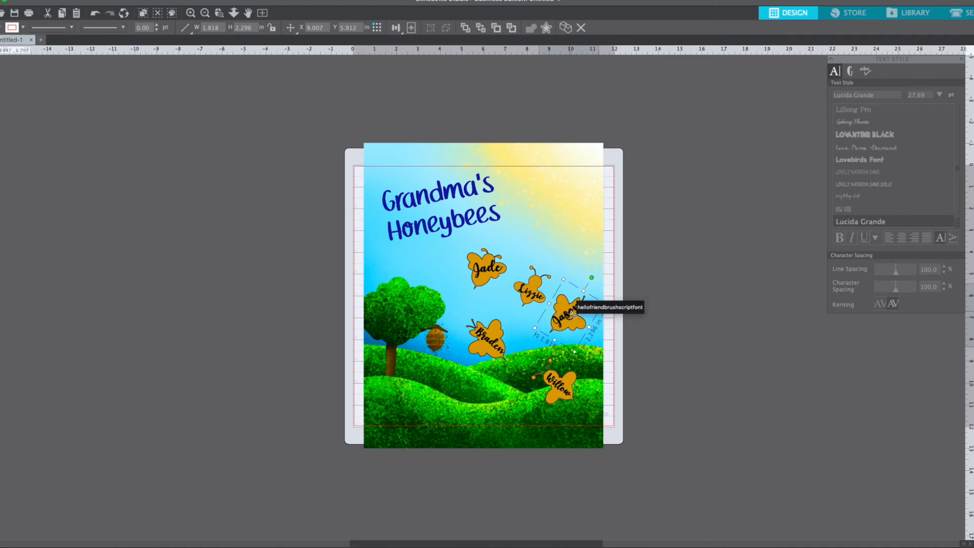
{"action": "left_click", "coordinate": [570, 314]}
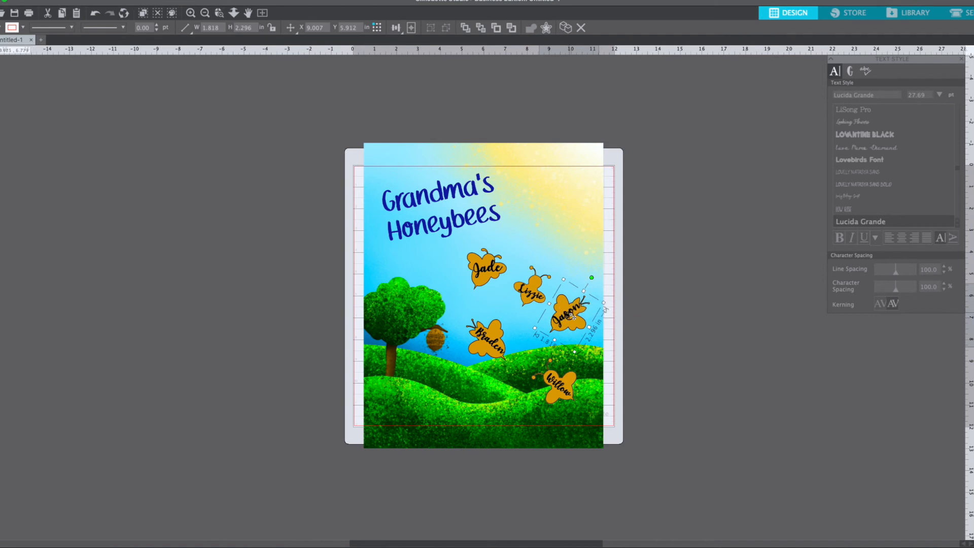
{"action": "double_click", "coordinate": [571, 315]}
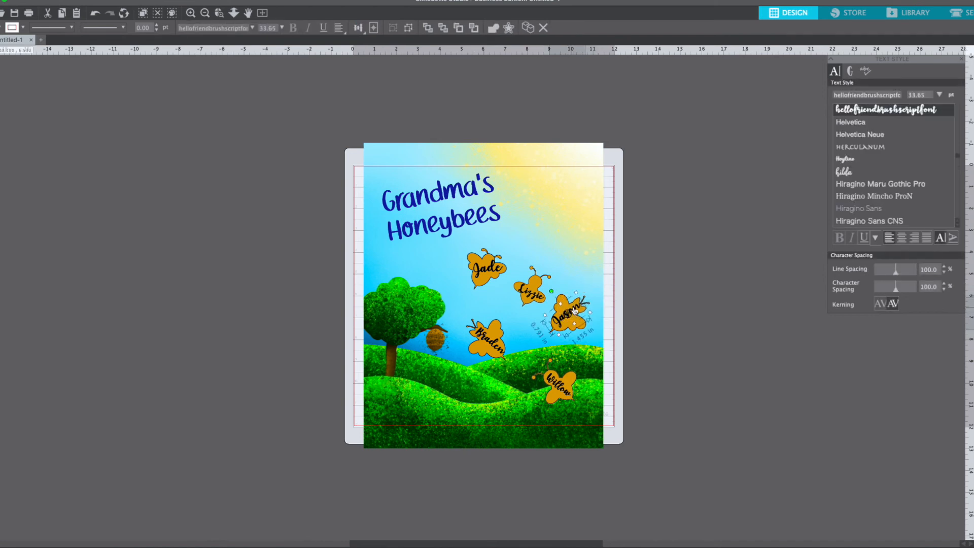
{"action": "left_click", "coordinate": [565, 301]}
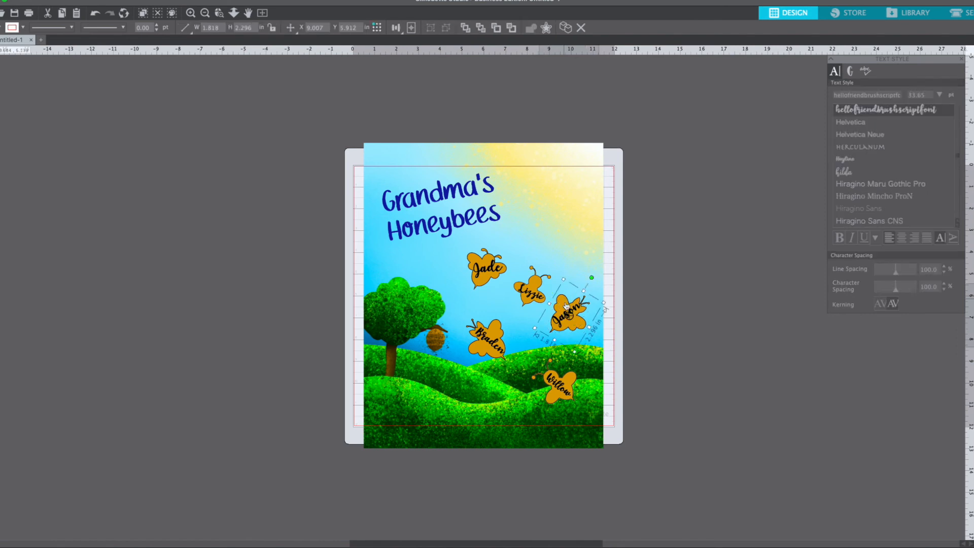
{"action": "left_click", "coordinate": [568, 311]}
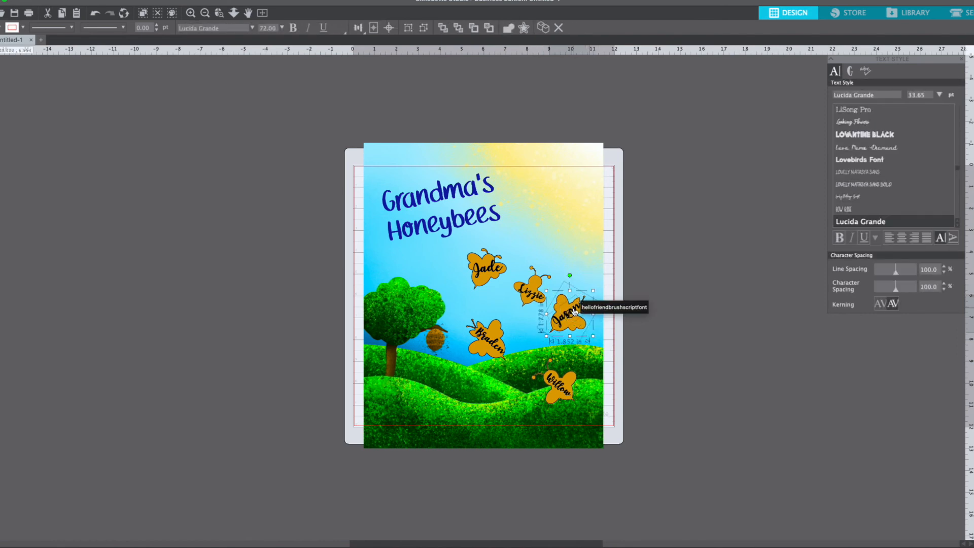
{"action": "double_click", "coordinate": [533, 284]}
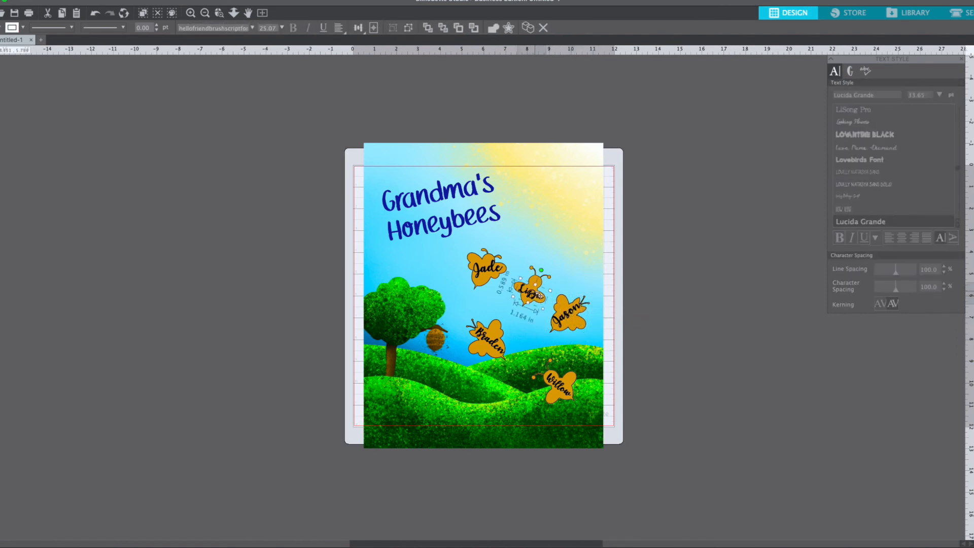
{"action": "left_click", "coordinate": [534, 281]}
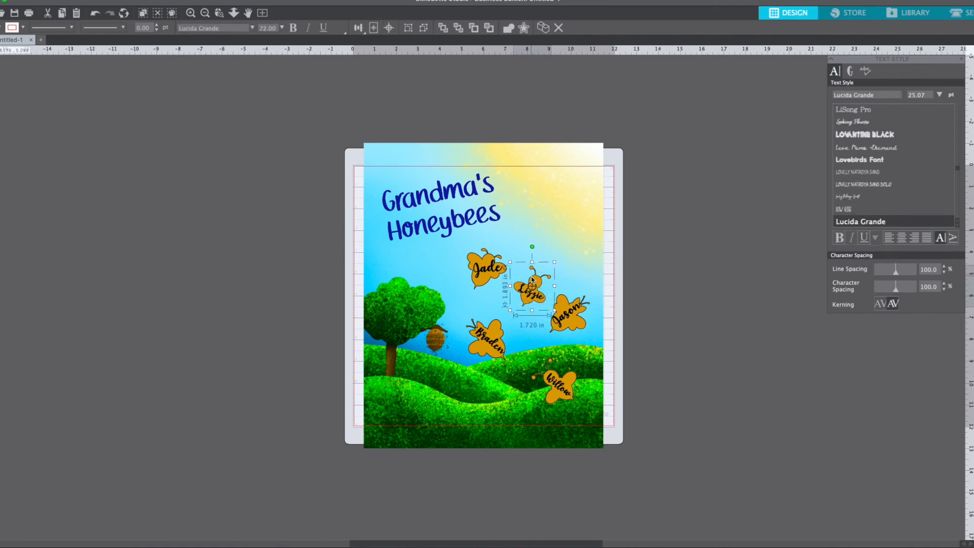
Select the topmost bee together with its name and group them.
{"action": "left_click", "coordinate": [496, 274]}
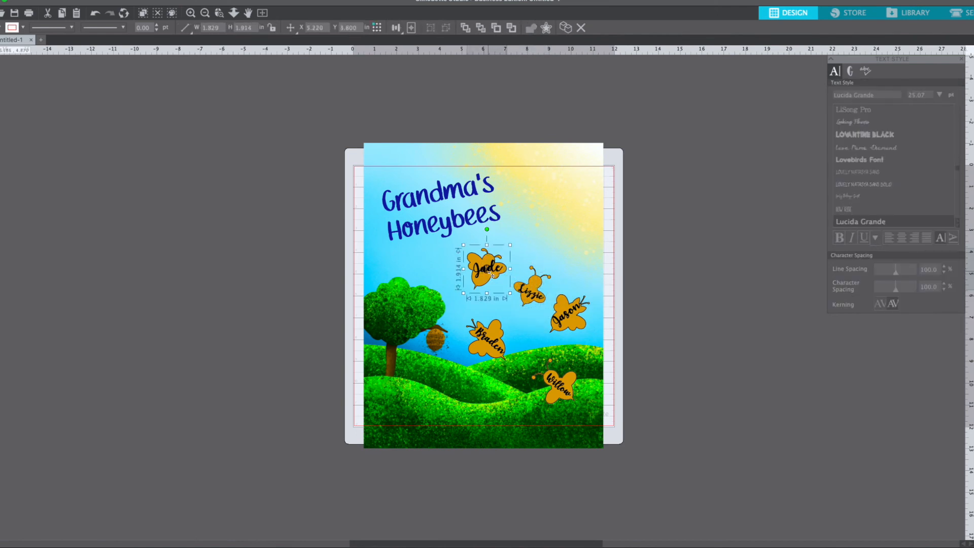
{"action": "left_click", "coordinate": [483, 268]}
{"action": "left_click", "coordinate": [483, 271]}
{"action": "left_click", "coordinate": [497, 284]}
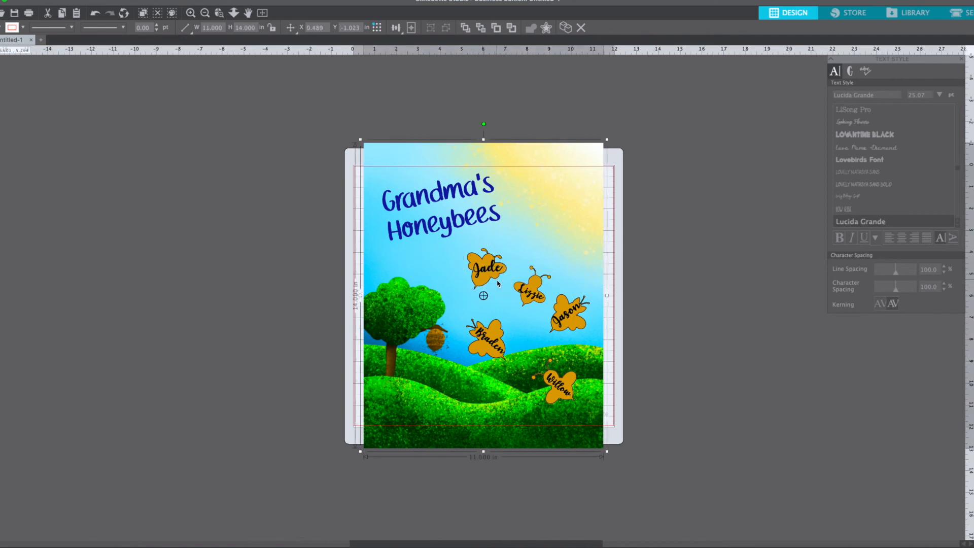
{"action": "left_click", "coordinate": [491, 280]}
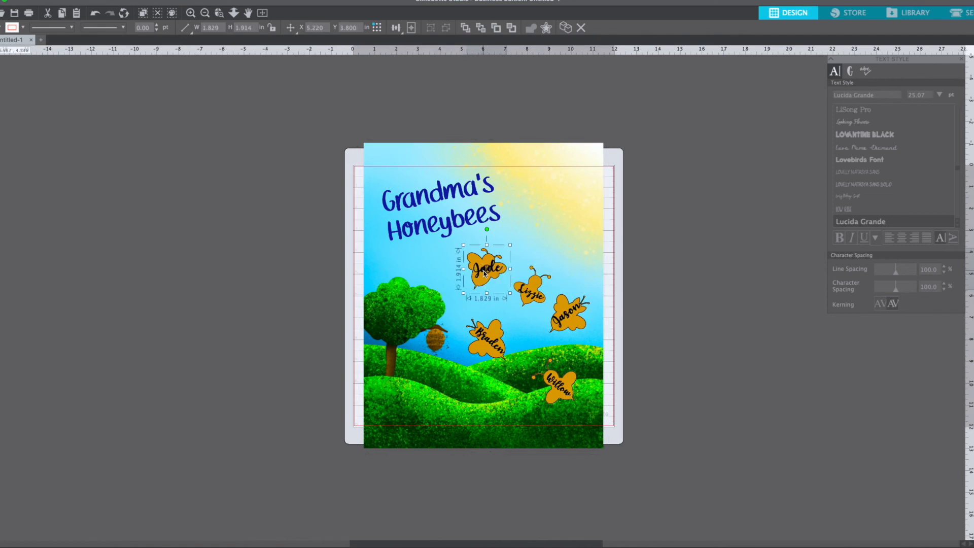
{"action": "double_click", "coordinate": [478, 274]}
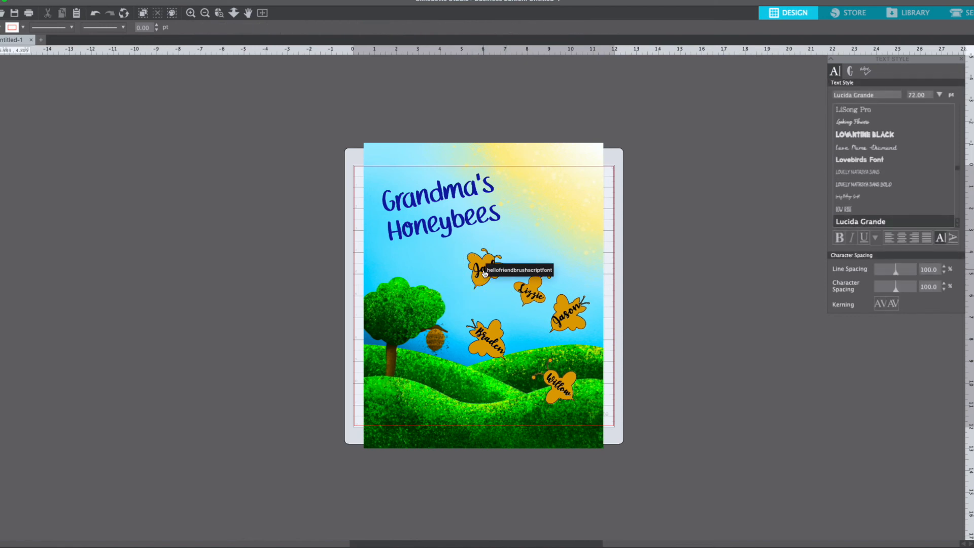
{"action": "left_click", "coordinate": [485, 274]}
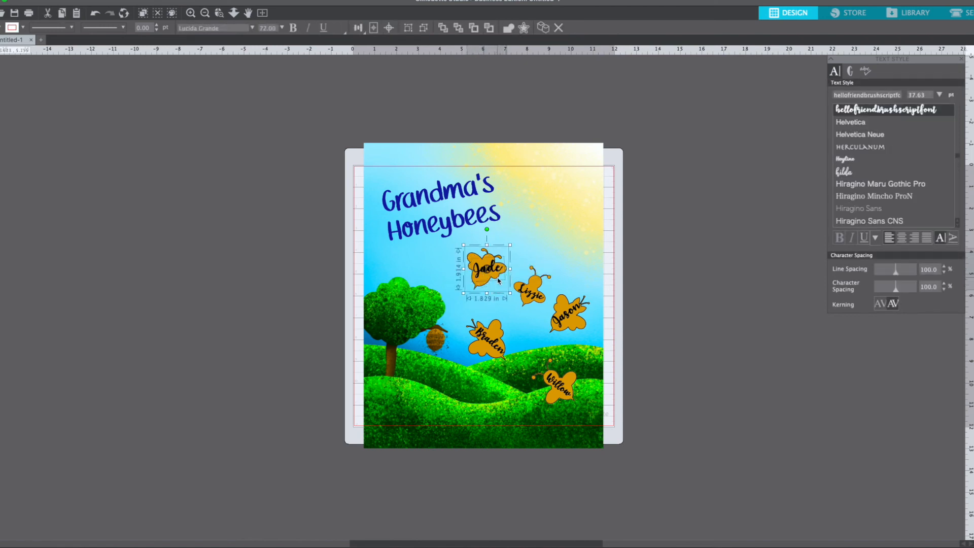
{"action": "key", "text": "super+g"}
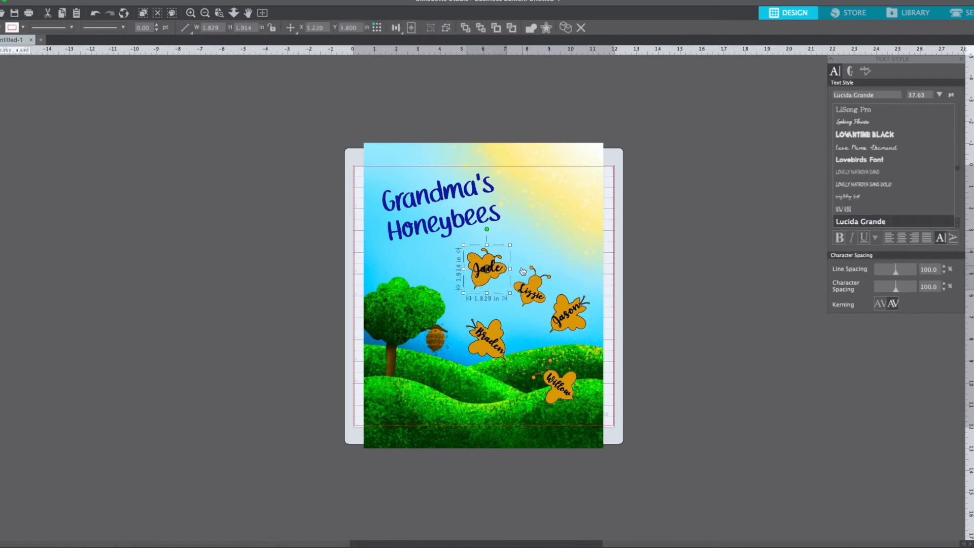
Enlarge the topmost bee to about 2.2 x 2.3 in, then enlarge the small bee beside it and move it up and to the right.
{"action": "left_click_drag", "start_coordinate": [510, 244], "coordinate": [488, 254]}
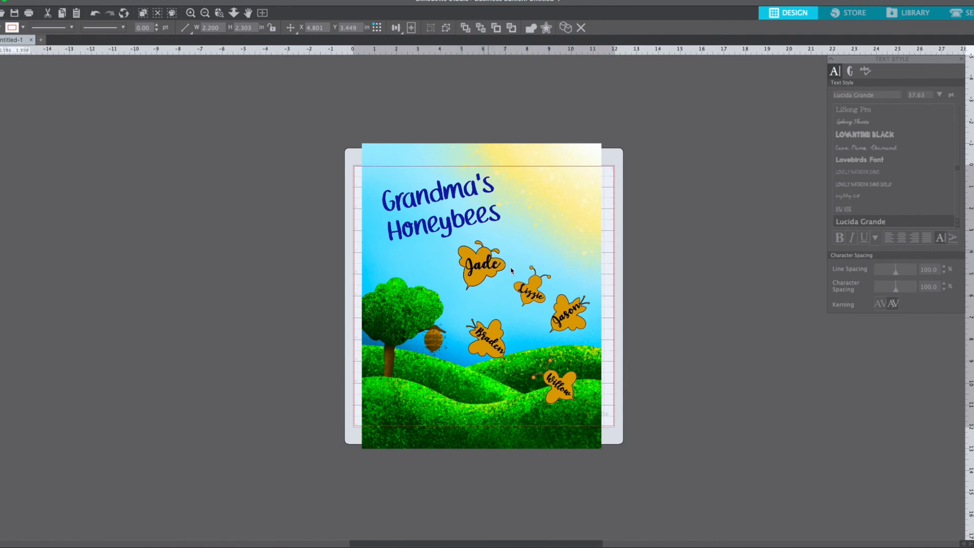
{"action": "left_click", "coordinate": [532, 269]}
{"action": "left_click", "coordinate": [536, 274]}
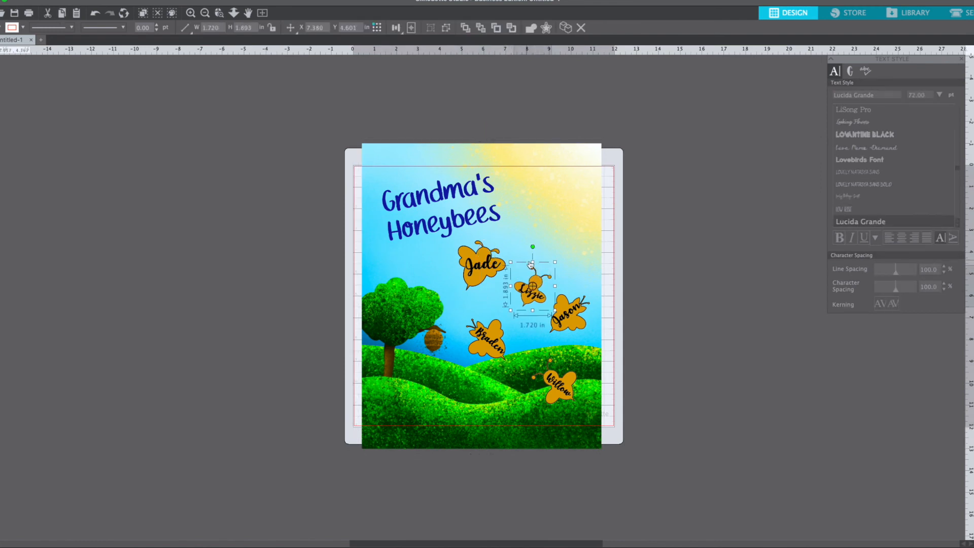
{"action": "mouse_move", "coordinate": [558, 260]}
{"action": "left_mouse_down"}
{"action": "mouse_move", "coordinate": [567, 255]}
{"action": "mouse_move", "coordinate": [545, 266]}
{"action": "mouse_move", "coordinate": [556, 247]}
{"action": "left_mouse_up"}
{"action": "left_click", "coordinate": [545, 265]}
Enlarge the grouped bee near the picture's right edge and shift it slightly inward.
{"action": "left_click", "coordinate": [571, 301]}
{"action": "left_click", "coordinate": [564, 325]}
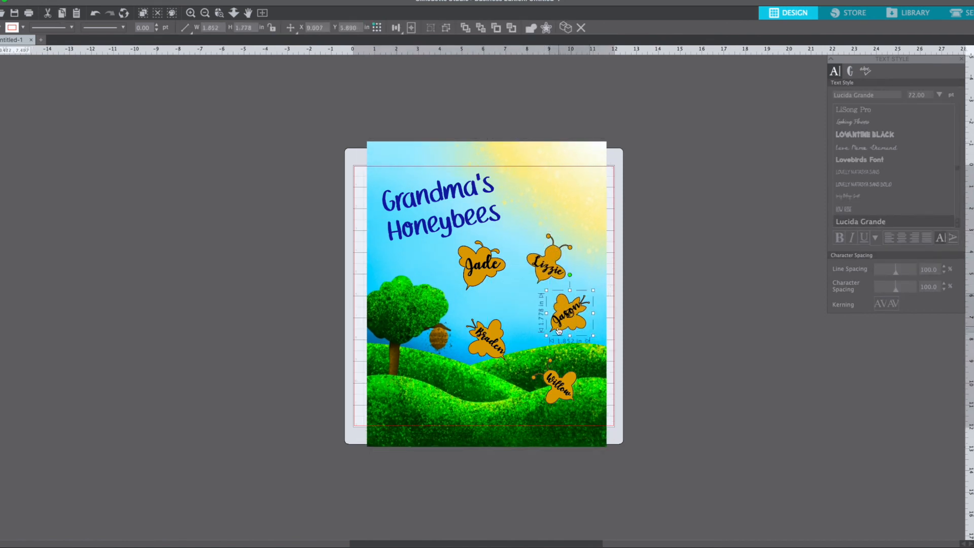
{"action": "mouse_move", "coordinate": [548, 338]}
{"action": "left_mouse_down"}
{"action": "mouse_move", "coordinate": [529, 350]}
{"action": "mouse_move", "coordinate": [563, 332]}
{"action": "mouse_move", "coordinate": [531, 348]}
{"action": "mouse_move", "coordinate": [538, 341]}
{"action": "left_mouse_up"}
{"action": "left_click", "coordinate": [561, 330]}
Rearrange three bees: upper-right one onto the hills, the one beside the beehive into the upper-right sky, and the right-edge one to the centre.
{"action": "left_click", "coordinate": [504, 347]}
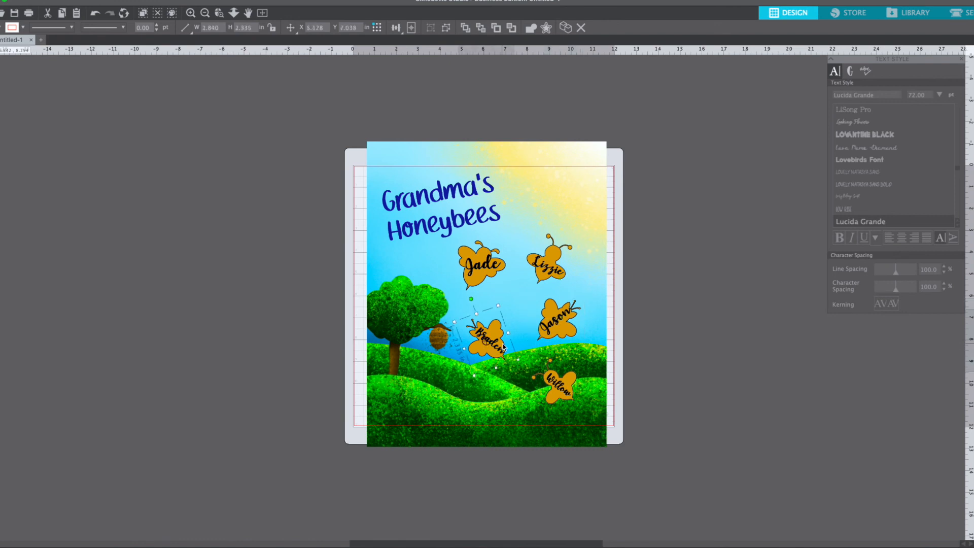
{"action": "left_click_drag", "start_coordinate": [547, 259], "coordinate": [490, 384]}
{"action": "left_click_drag", "start_coordinate": [498, 335], "coordinate": [566, 256]}
{"action": "left_click_drag", "start_coordinate": [559, 327], "coordinate": [512, 333]}
Enlarge the upper-right bee slightly and shift it right, and move the bee under the title down and to the right.
{"action": "left_click", "coordinate": [555, 269]}
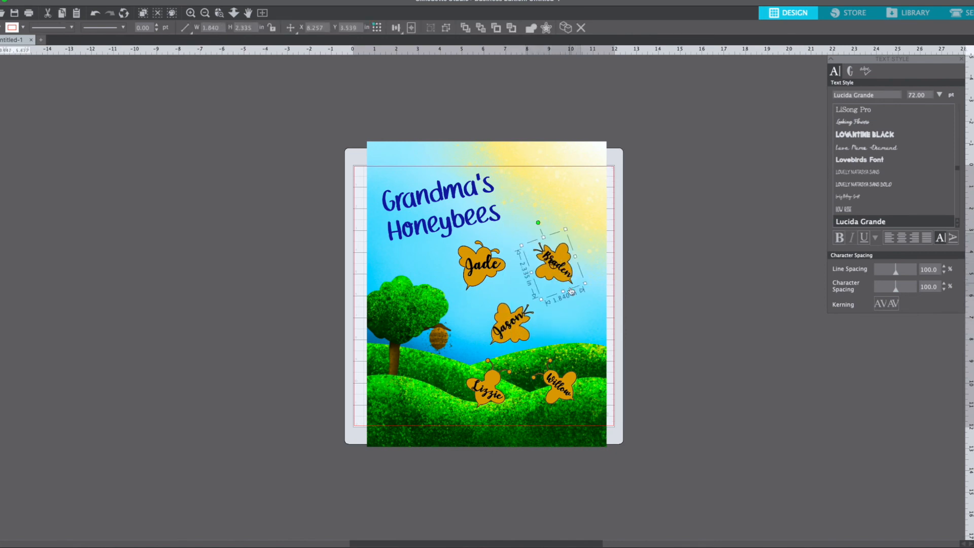
{"action": "left_click_drag", "start_coordinate": [539, 300], "coordinate": [540, 317]}
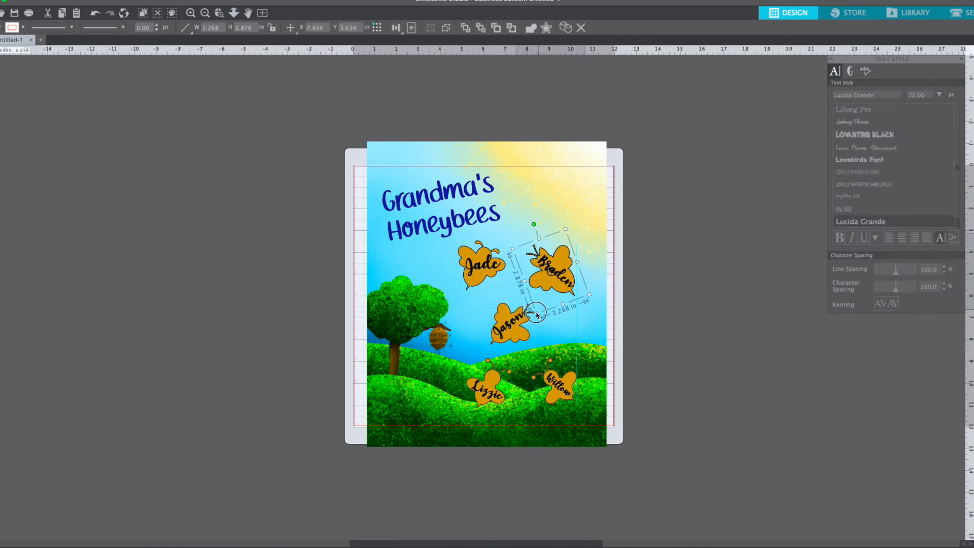
{"action": "left_click_drag", "start_coordinate": [572, 285], "coordinate": [582, 283]}
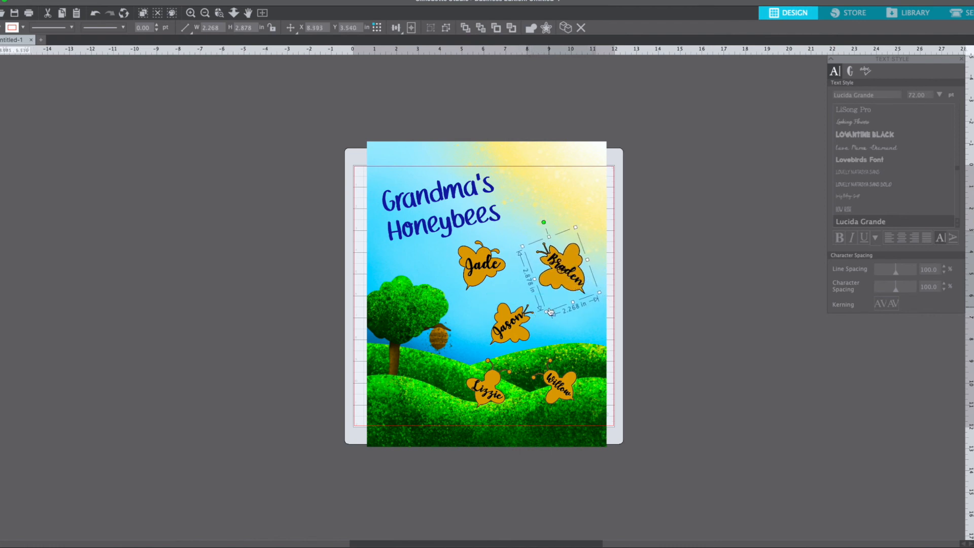
{"action": "left_click_drag", "start_coordinate": [547, 311], "coordinate": [542, 294]}
{"action": "left_click", "coordinate": [495, 273]}
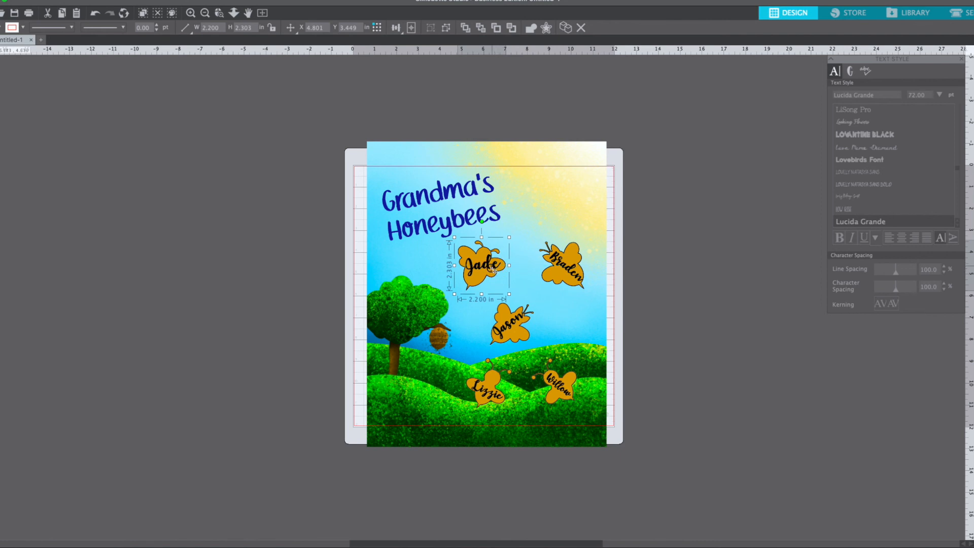
{"action": "left_click_drag", "start_coordinate": [480, 269], "coordinate": [494, 277]}
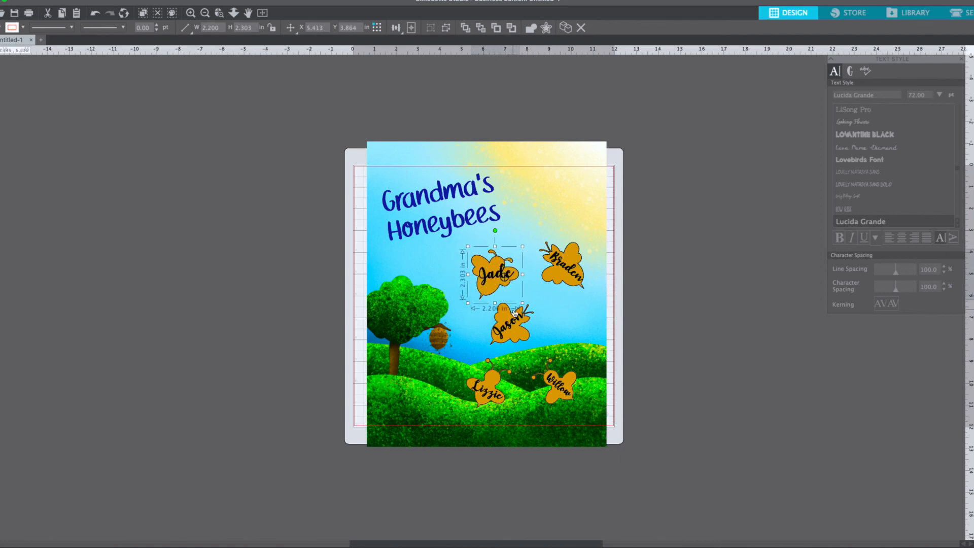
Enlarge both bees over the hills, the left one to about 2.35 x 2.59 in, moving it toward the tree and the right one upward.
{"action": "left_click", "coordinate": [571, 387]}
{"action": "mouse_move", "coordinate": [578, 351]}
{"action": "left_mouse_down"}
{"action": "mouse_move", "coordinate": [583, 341]}
{"action": "mouse_move", "coordinate": [575, 354]}
{"action": "left_mouse_up"}
{"action": "left_click", "coordinate": [491, 387]}
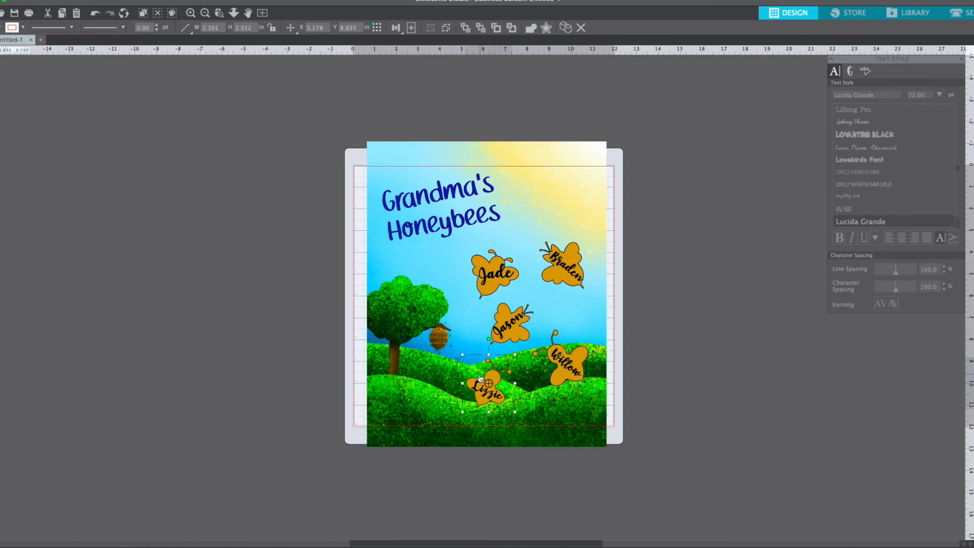
{"action": "left_click_drag", "start_coordinate": [462, 354], "coordinate": [456, 348]}
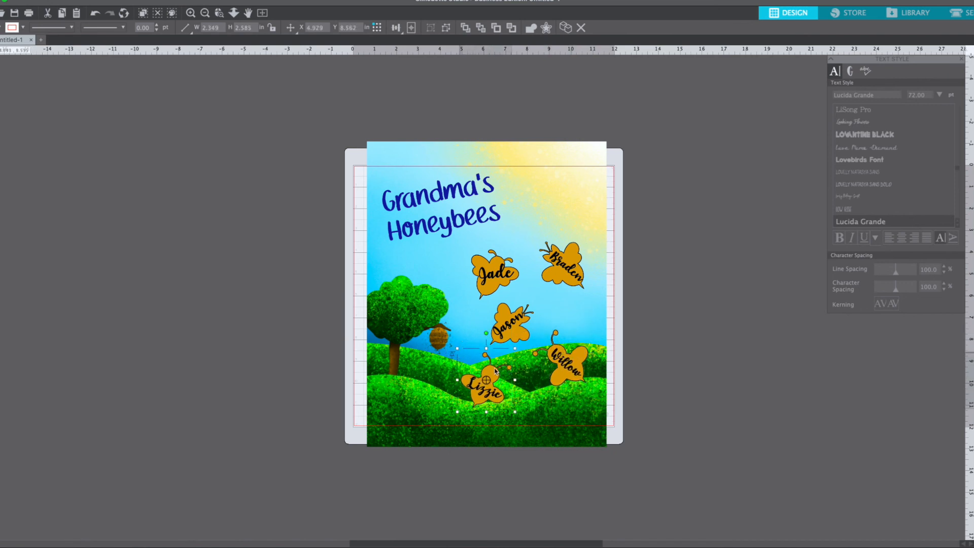
{"action": "left_click_drag", "start_coordinate": [498, 377], "coordinate": [479, 371]}
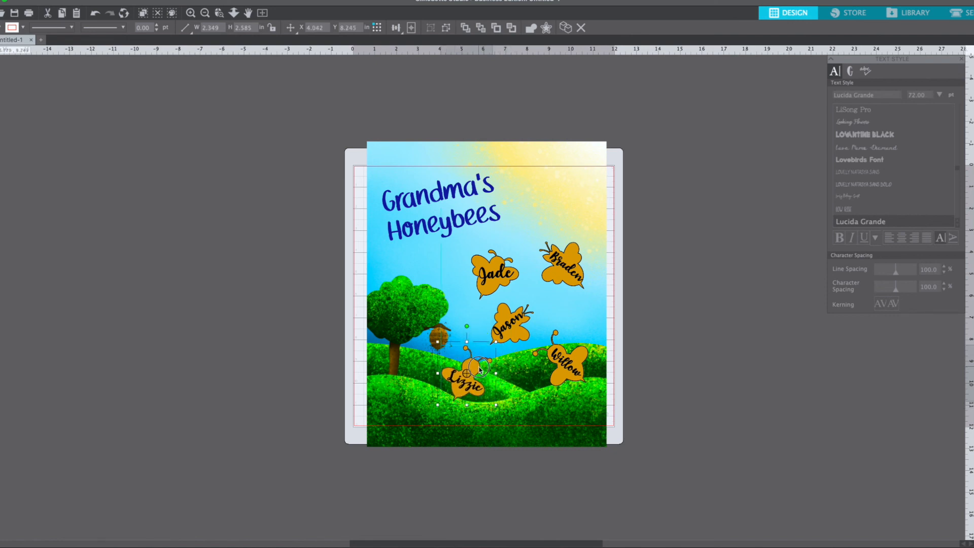
{"action": "left_click", "coordinate": [659, 325]}
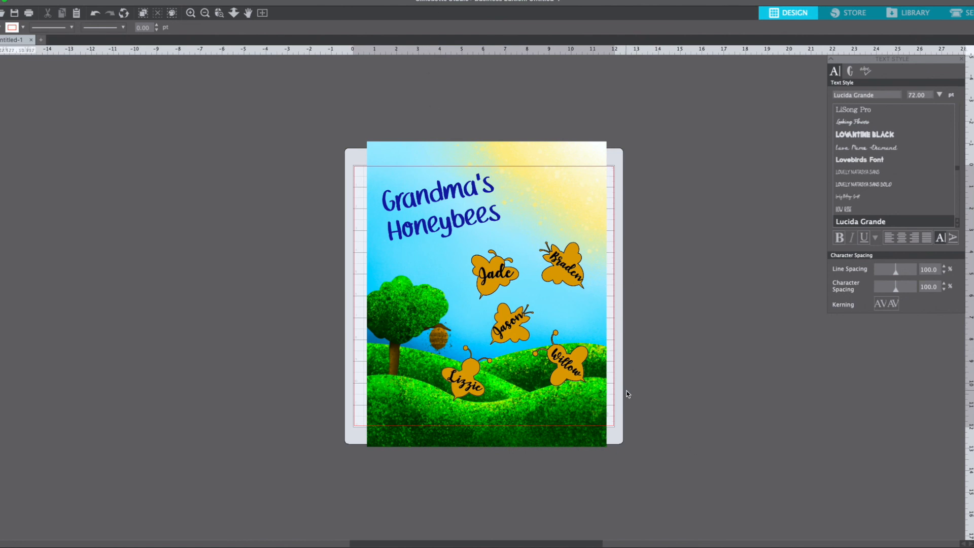
Set the "Grandma's Honeybees" title to 120 pt and widen its text frame so it fits on two lines.
{"action": "left_click", "coordinate": [462, 218]}
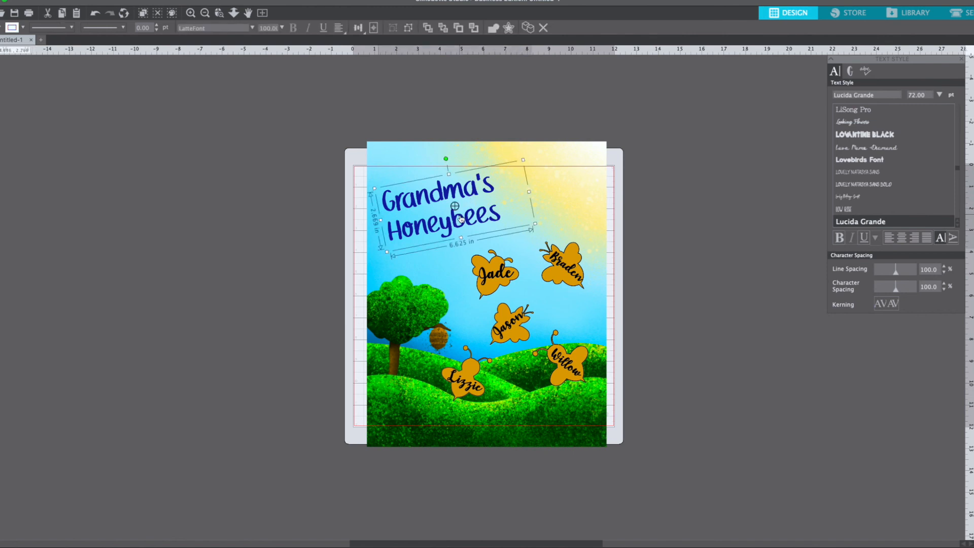
{"action": "double_click", "coordinate": [462, 219]}
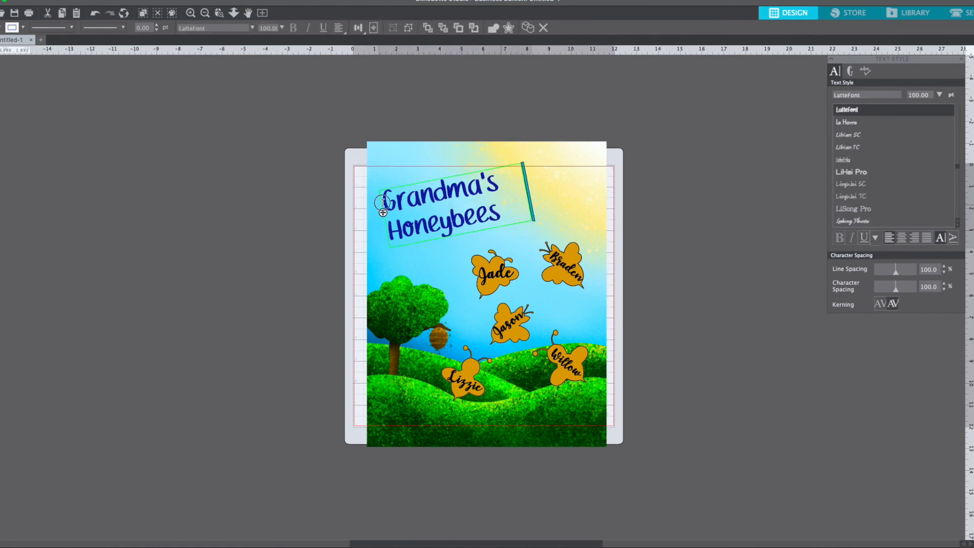
{"action": "key", "text": "super+a"}
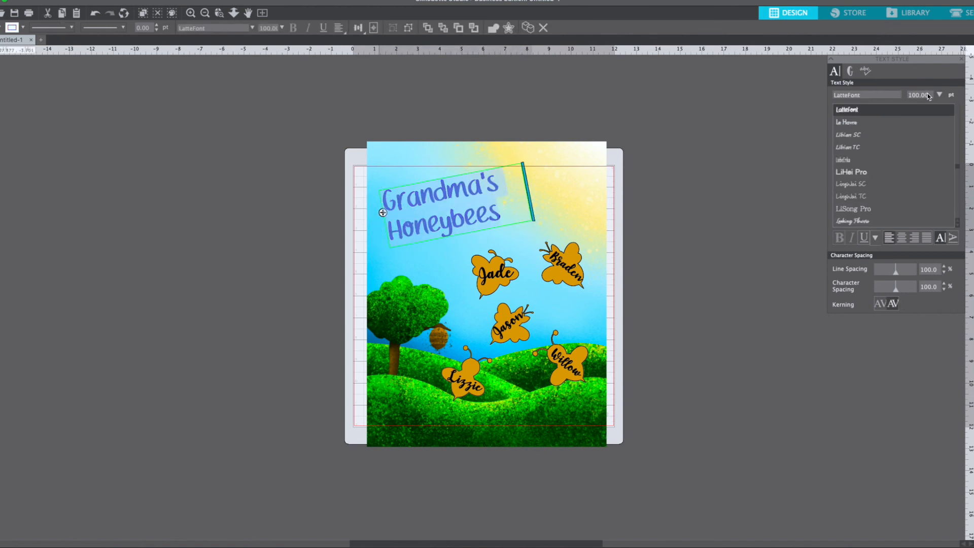
{"action": "left_click_drag", "start_coordinate": [928, 96], "coordinate": [904, 100]}
{"action": "type", "text": "12"}
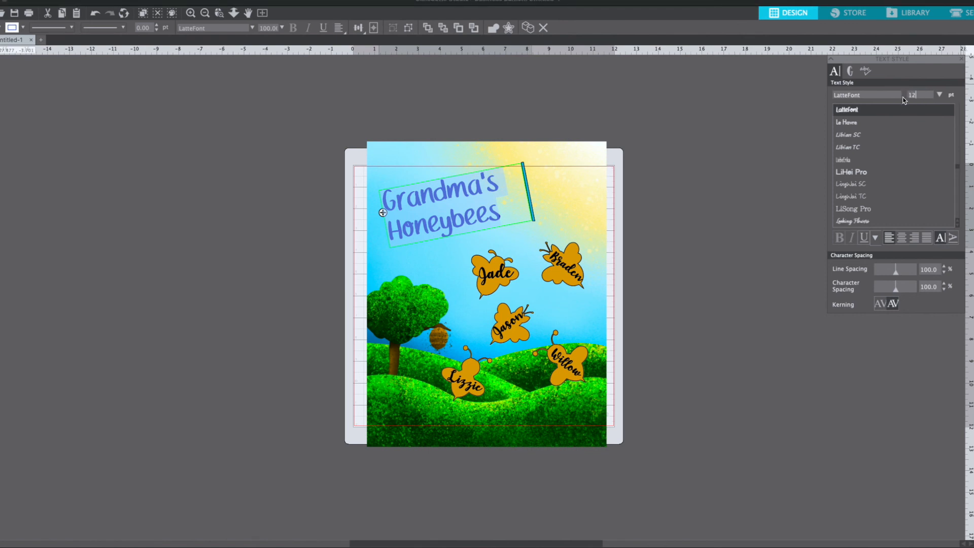
{"action": "type", "text": "0"}
{"action": "key", "text": "Return"}
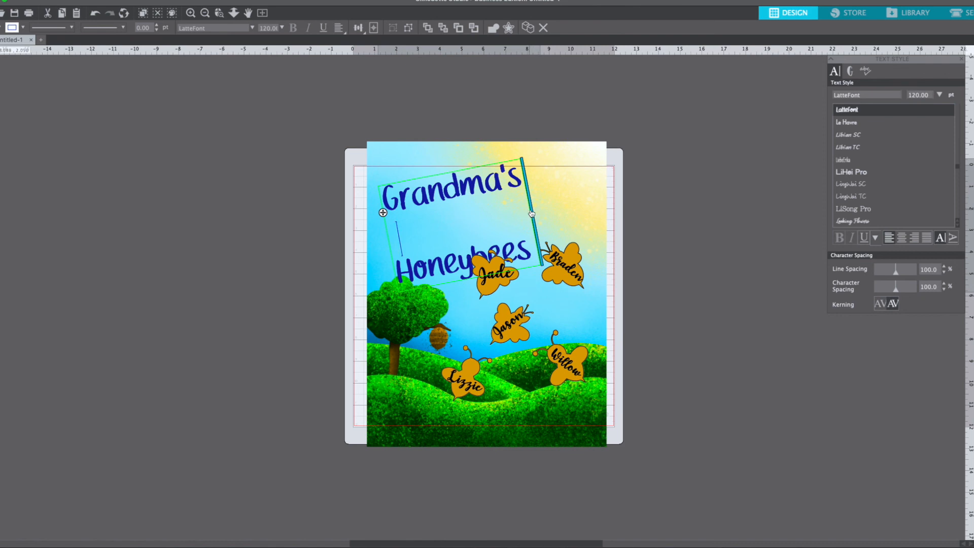
{"action": "left_click_drag", "start_coordinate": [531, 209], "coordinate": [547, 209]}
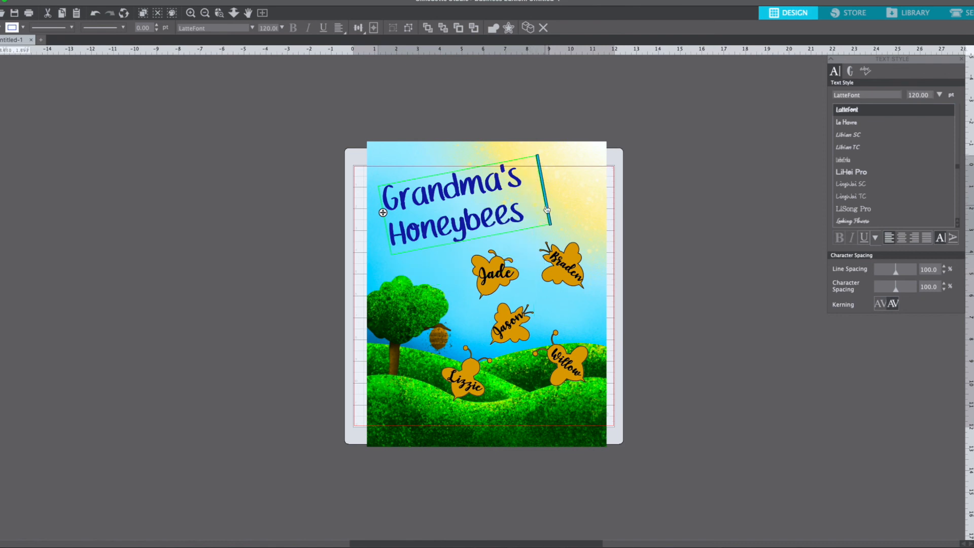
Move the enlarged title slightly up and to the right in the sky and deselect it.
{"action": "left_click", "coordinate": [679, 208]}
{"action": "left_click", "coordinate": [433, 194]}
{"action": "left_click_drag", "start_coordinate": [433, 195], "coordinate": [448, 189]}
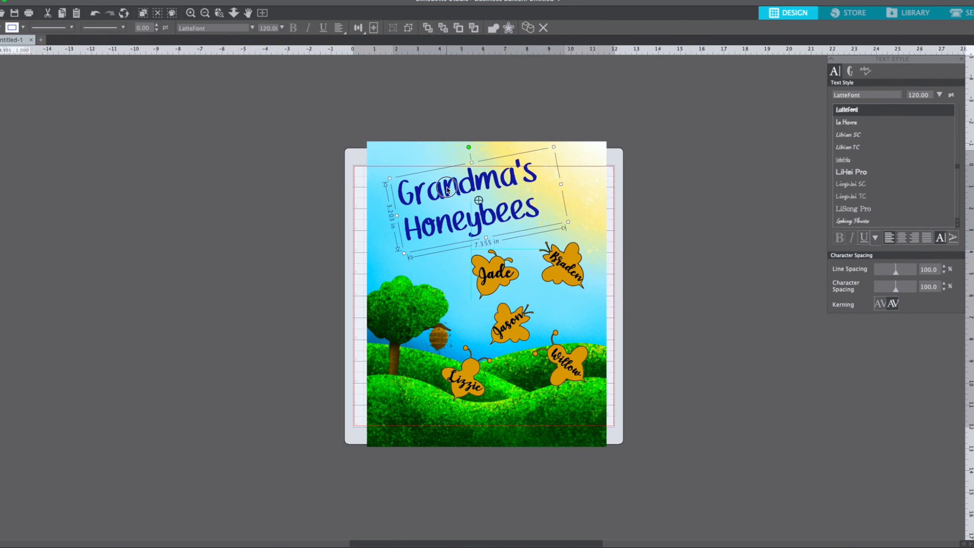
{"action": "left_click", "coordinate": [651, 213]}
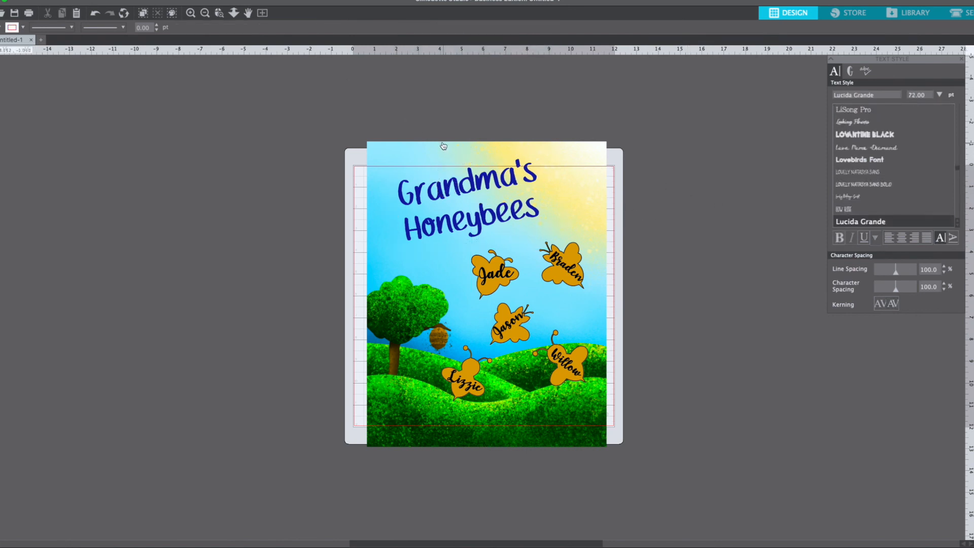